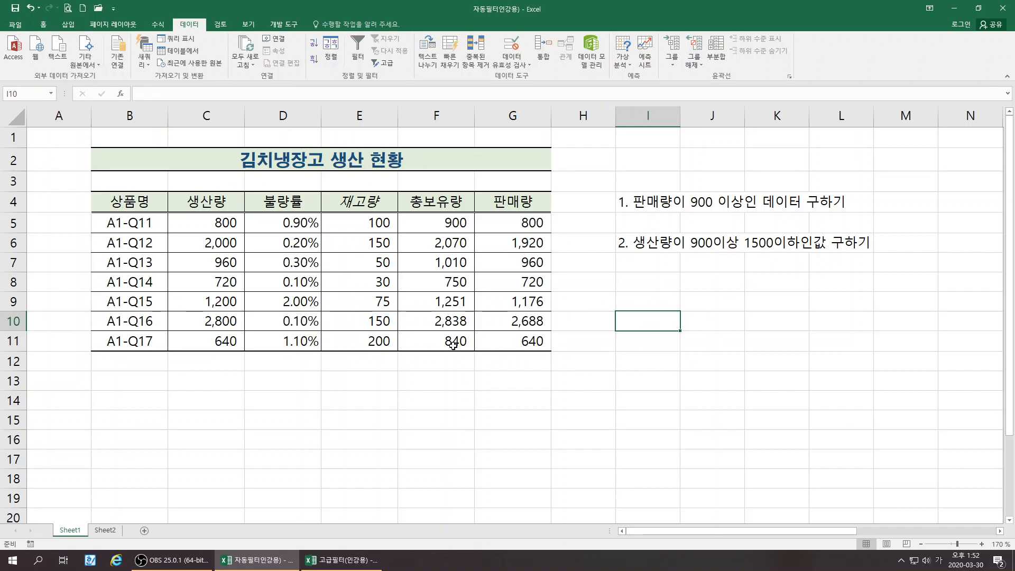
Turn on the filter for the production table starting at header cell B4
left_click(134, 201)
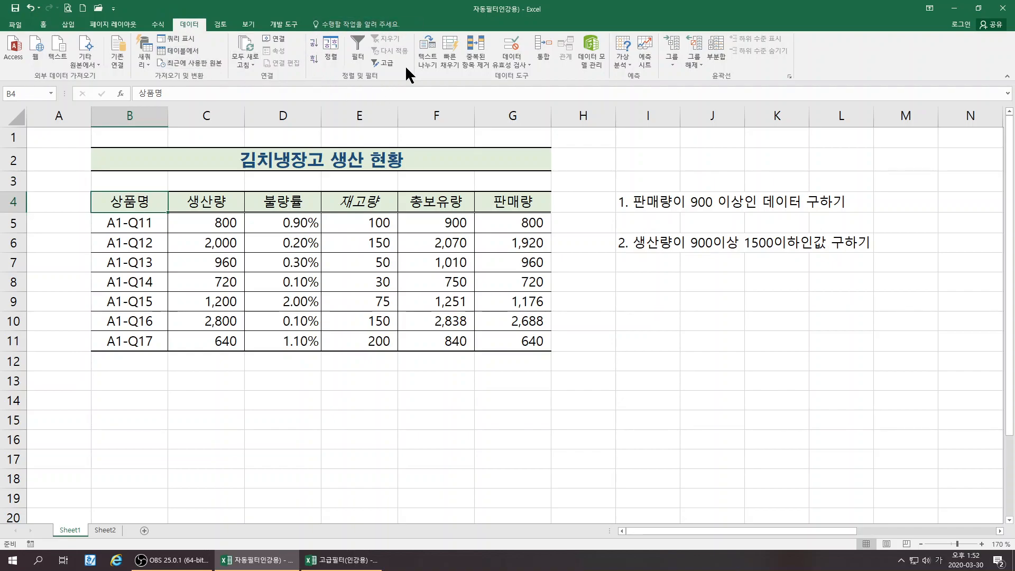
left_click(357, 58)
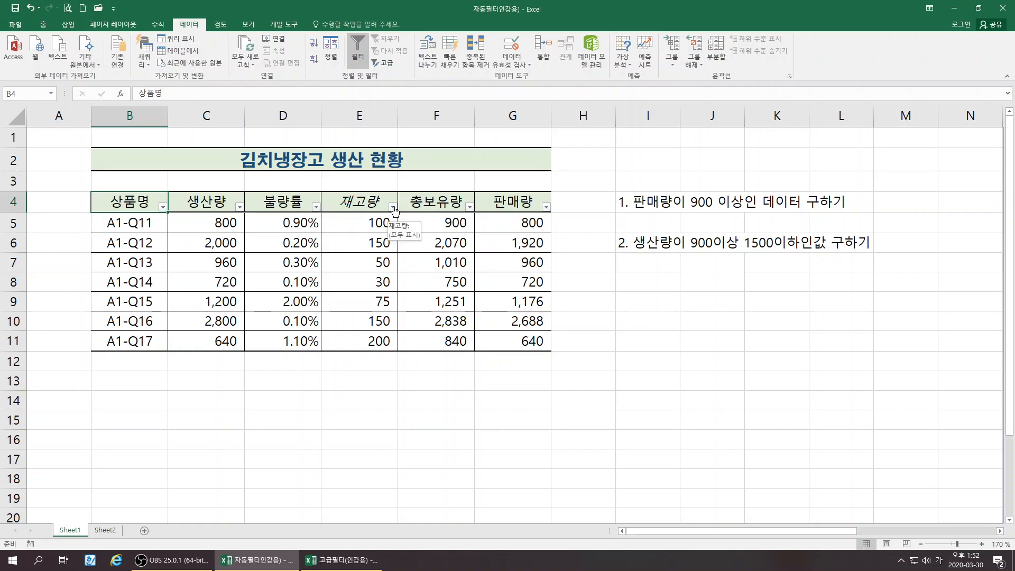
Format the data range B4:G11 as a table with headers, using a medium style with a blue header
left_click(43, 23)
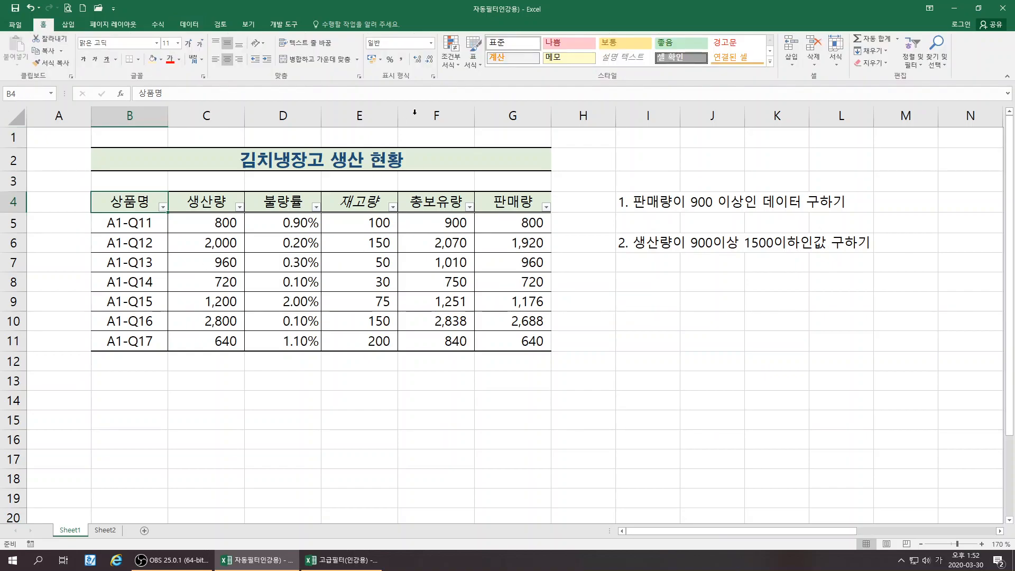
left_click(455, 62)
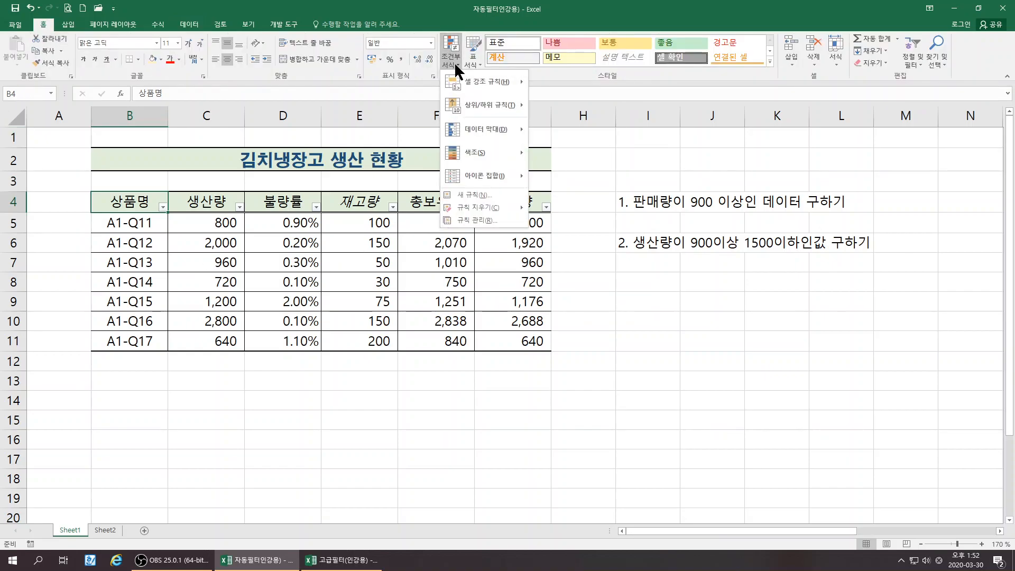
left_click(475, 60)
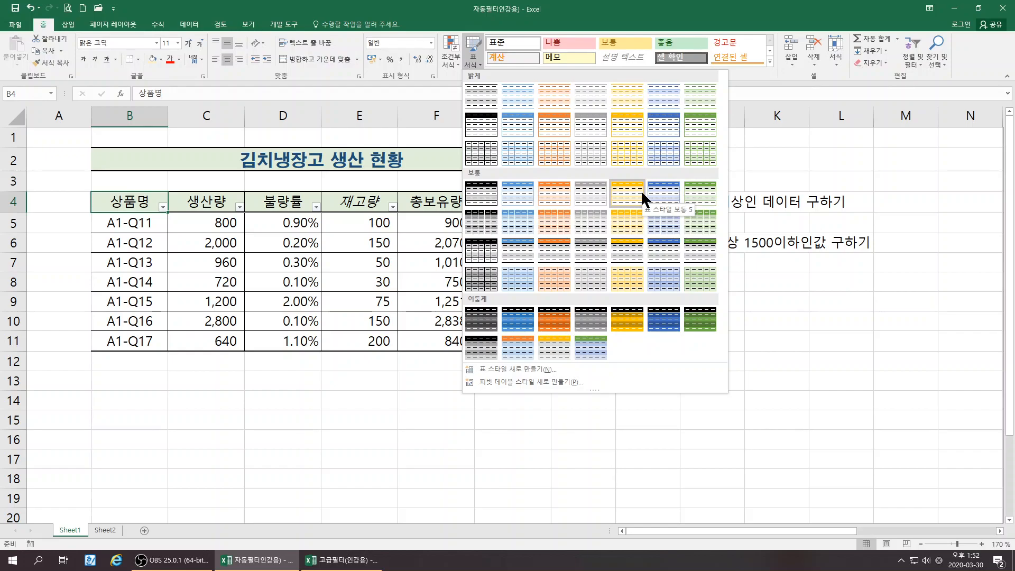
left_click(674, 248)
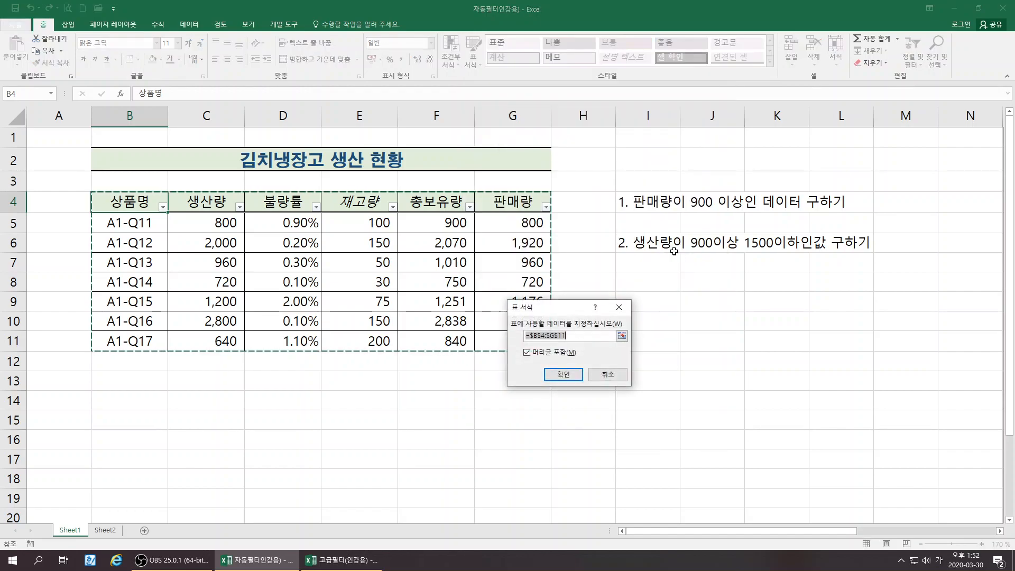
left_click(560, 376)
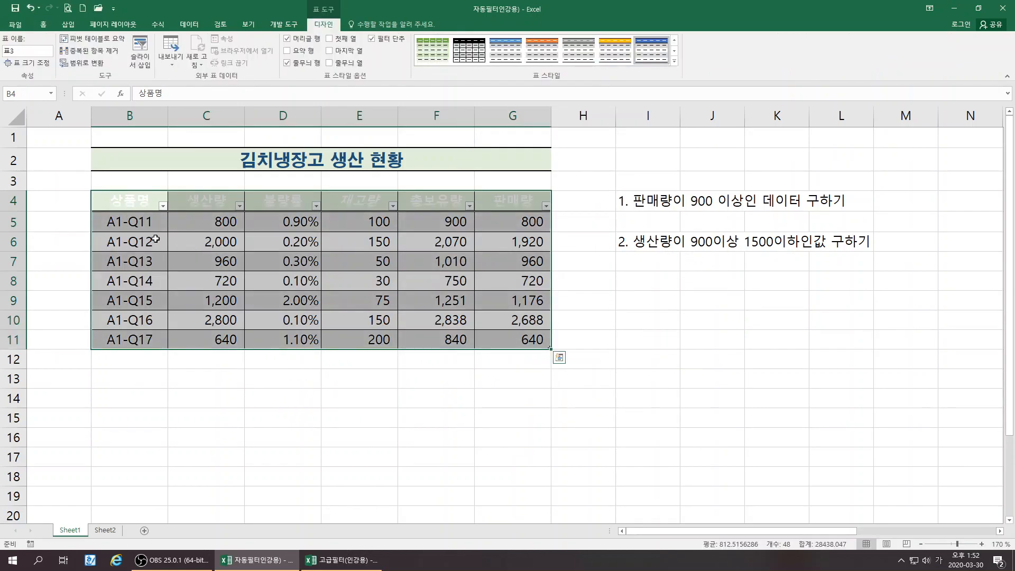
left_click(486, 386)
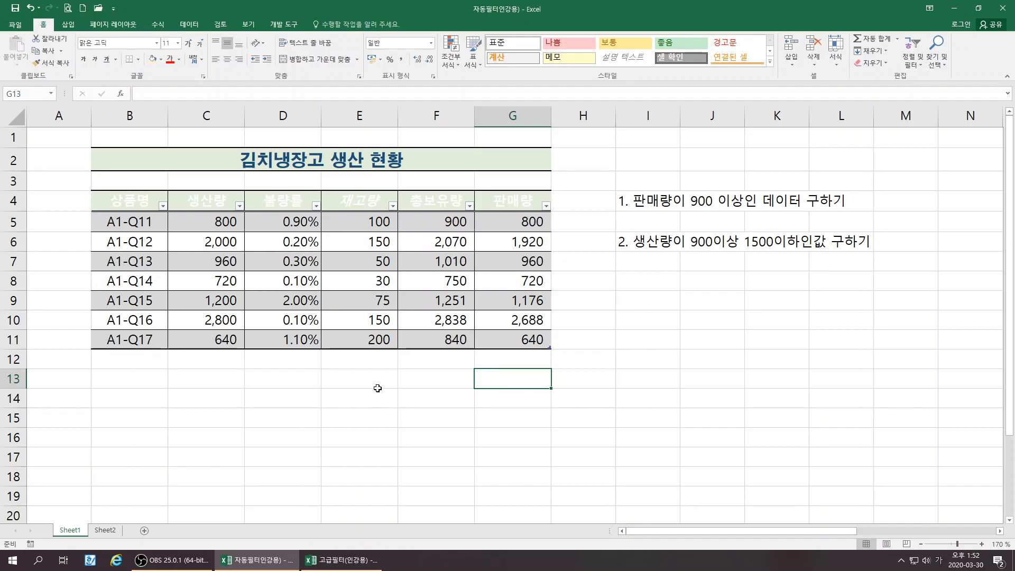
left_click(341, 400)
Select the 불량률 header in the formatted table and turn off its filter buttons
left_click(277, 199)
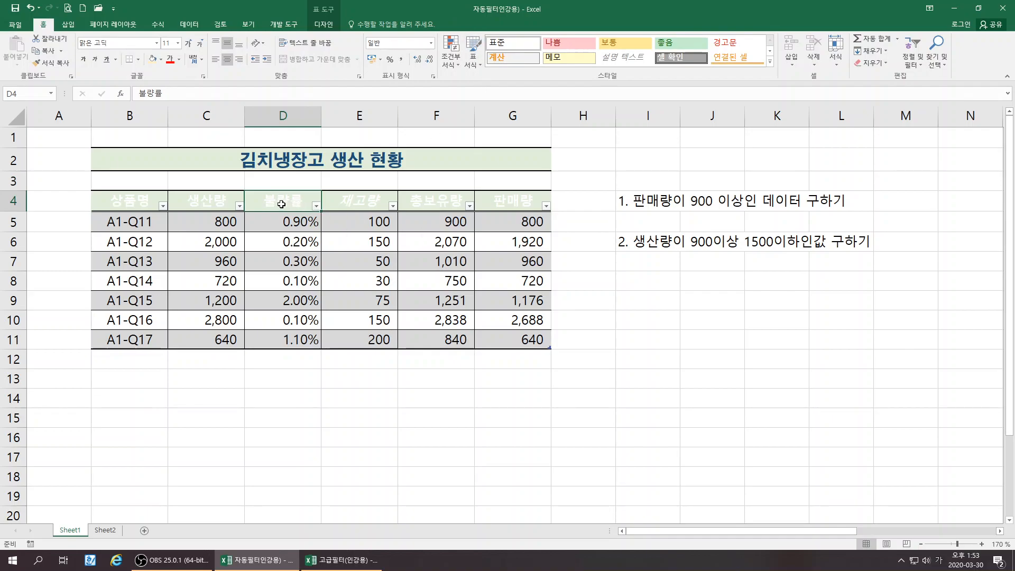
left_click(324, 24)
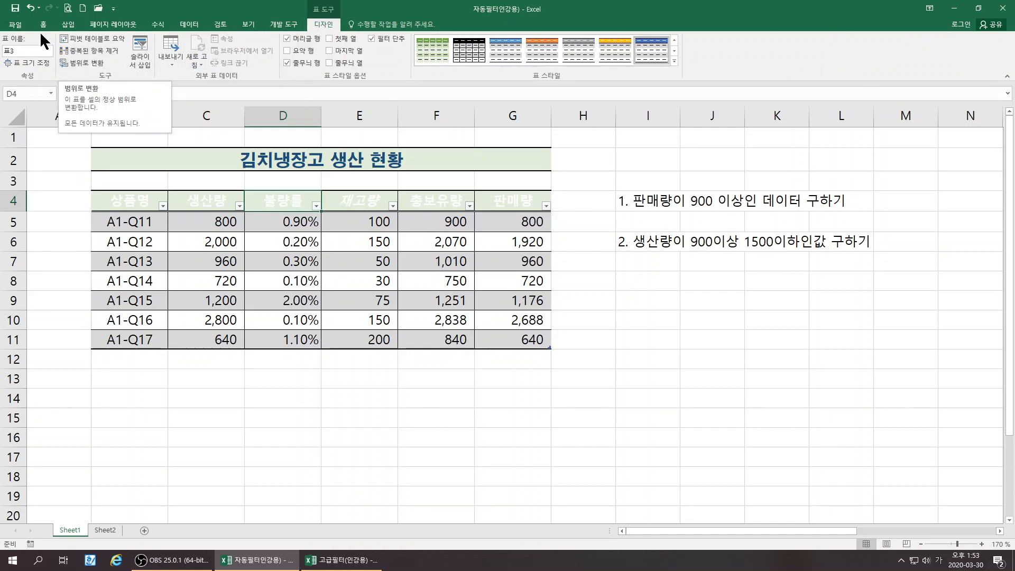
left_click(190, 23)
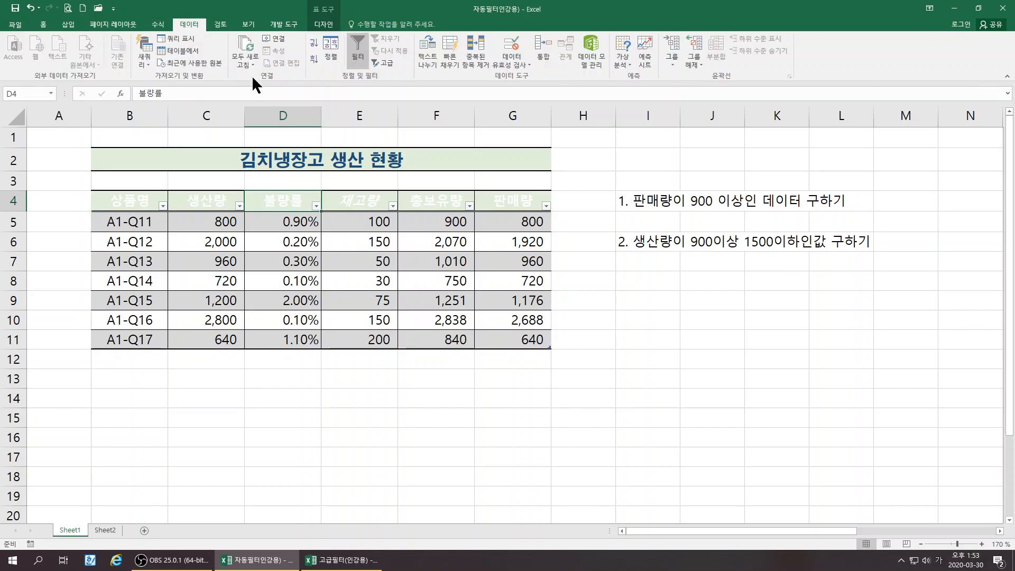
left_click(349, 52)
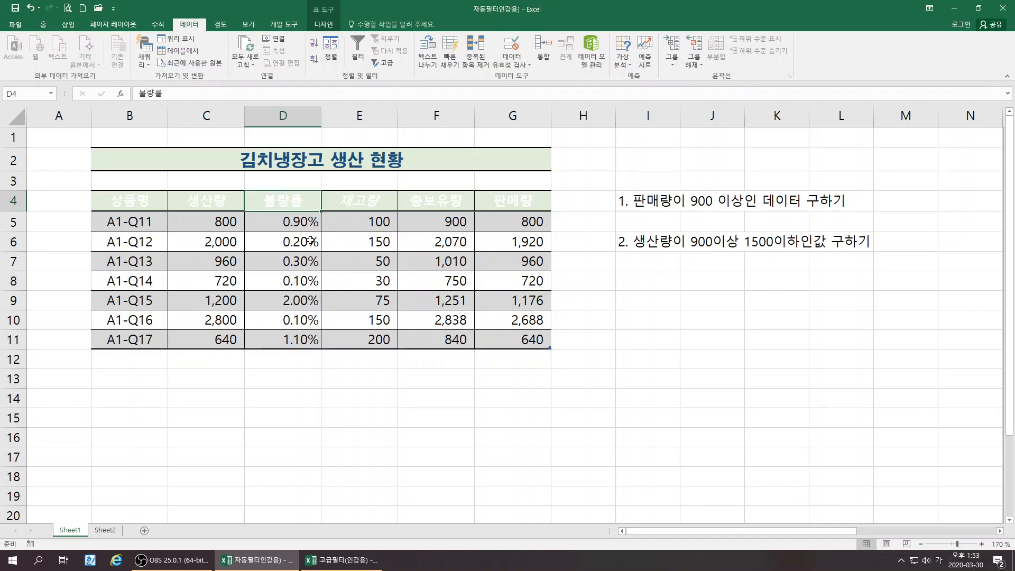
Undo the filter removal, the table formatting and the first filter activation
left_click(31, 8)
left_click(31, 8)
left_click(30, 8)
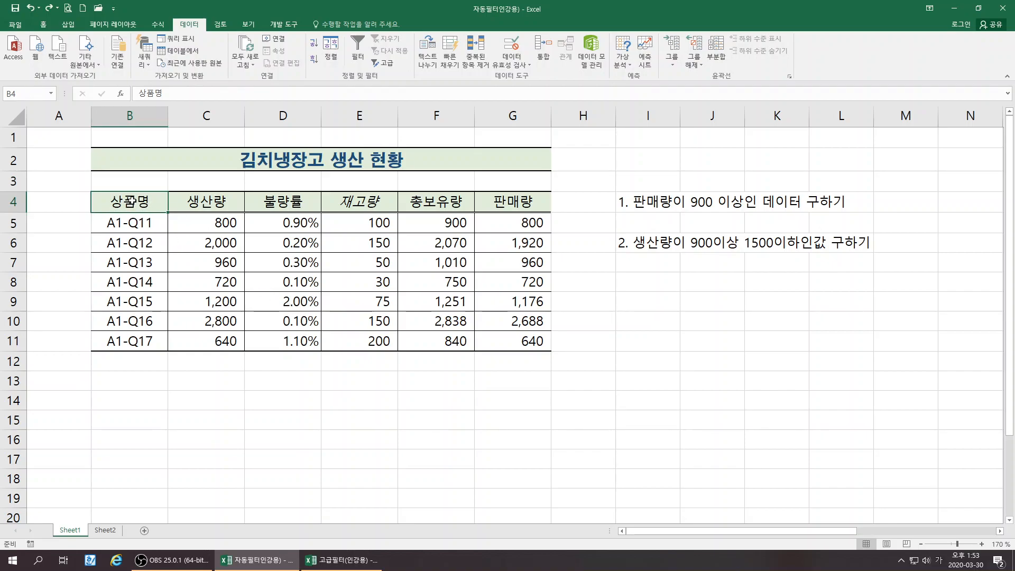
Turn on filter buttons for the header row of the production table, starting from the 상품명 header
left_click(152, 276)
left_click(139, 202)
left_click(360, 42)
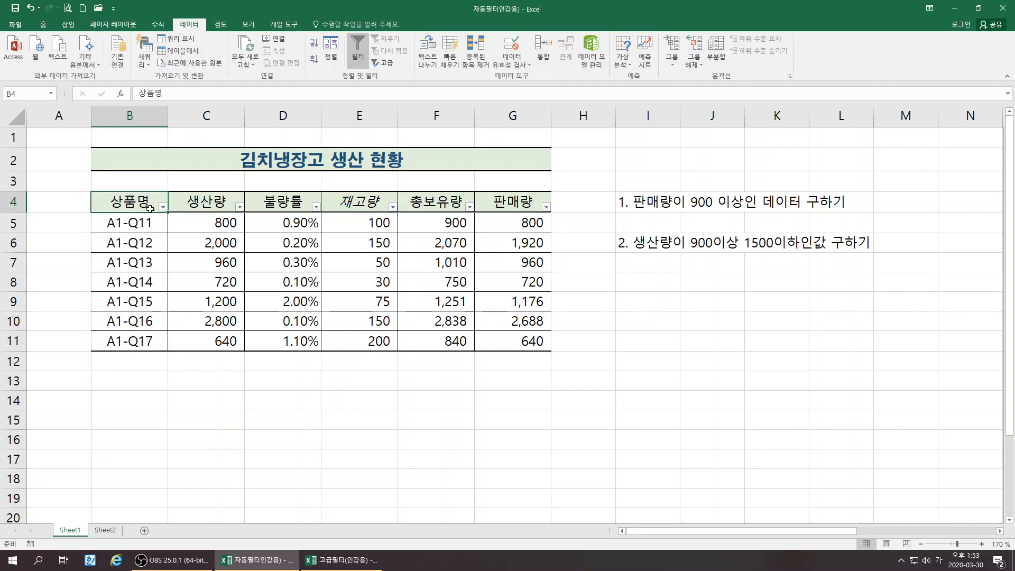
left_click(358, 58)
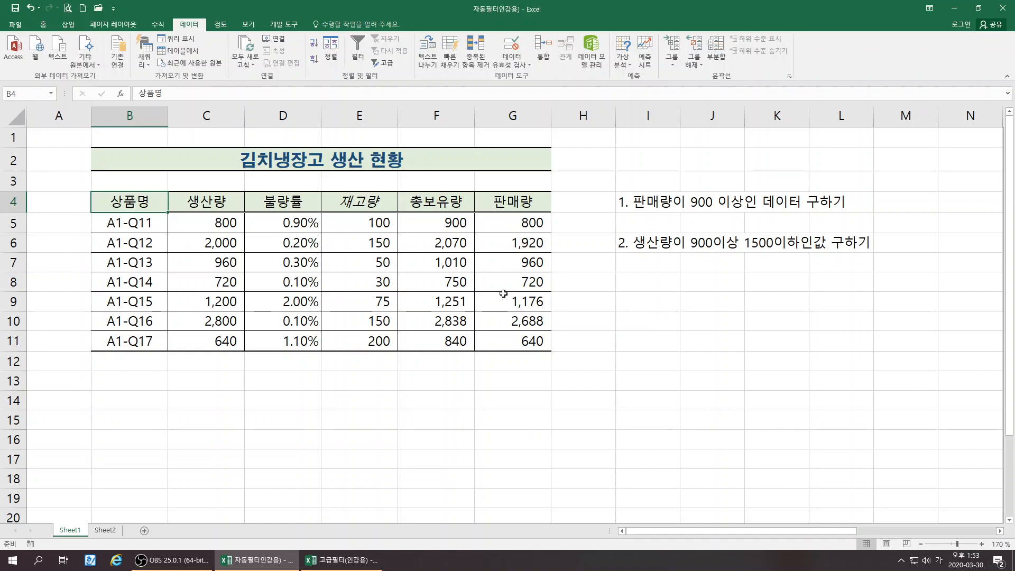
left_click(358, 58)
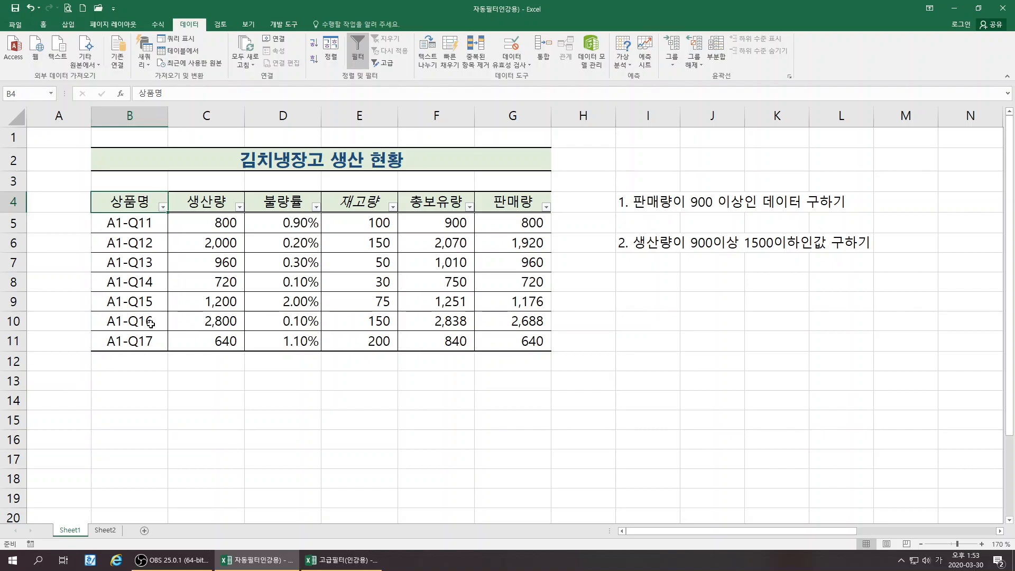
Filter the 상품명 column to show only A1-Q13, and clear that filter again
left_click(163, 208)
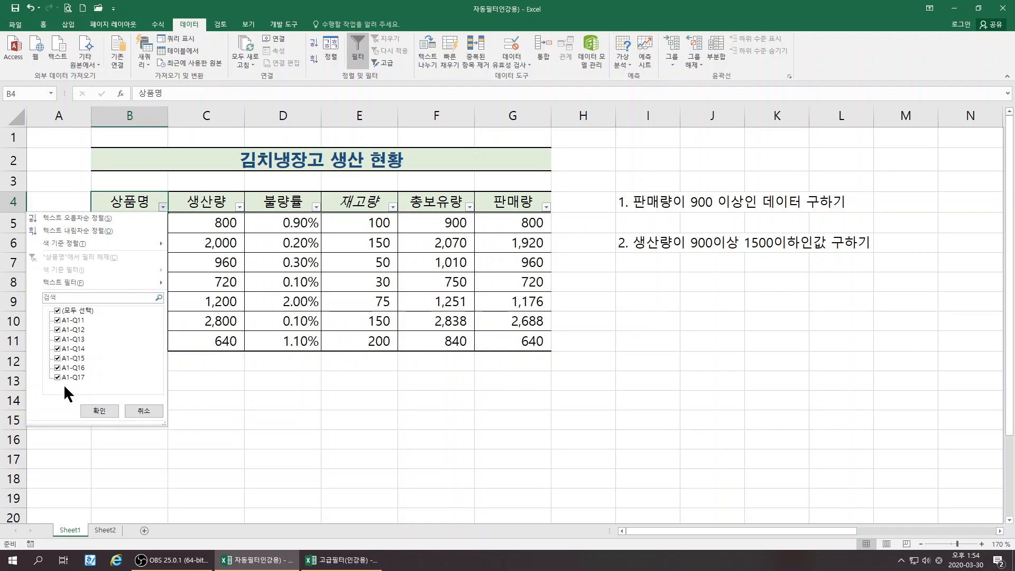
left_click(58, 311)
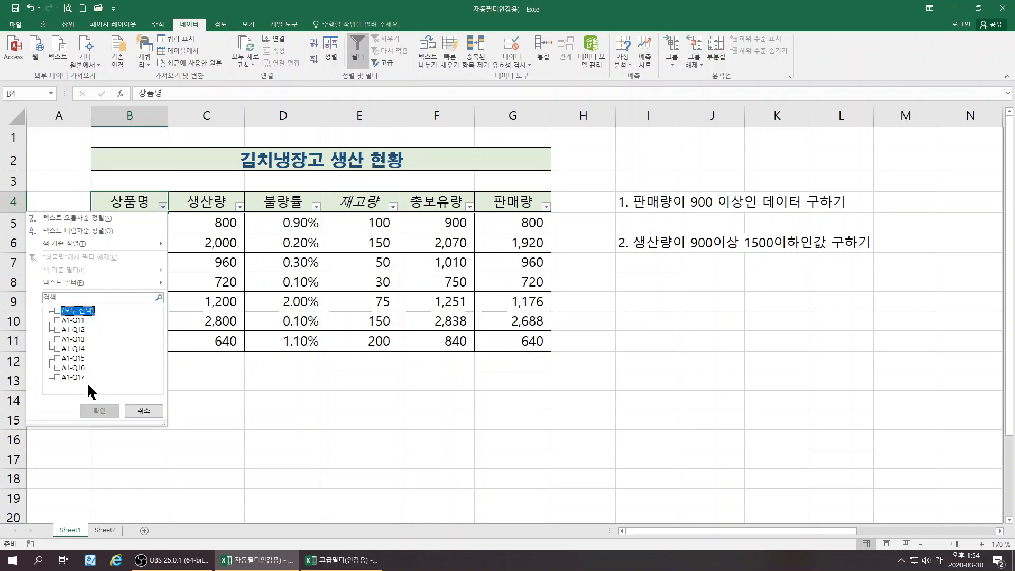
left_click(57, 340)
left_click(57, 341)
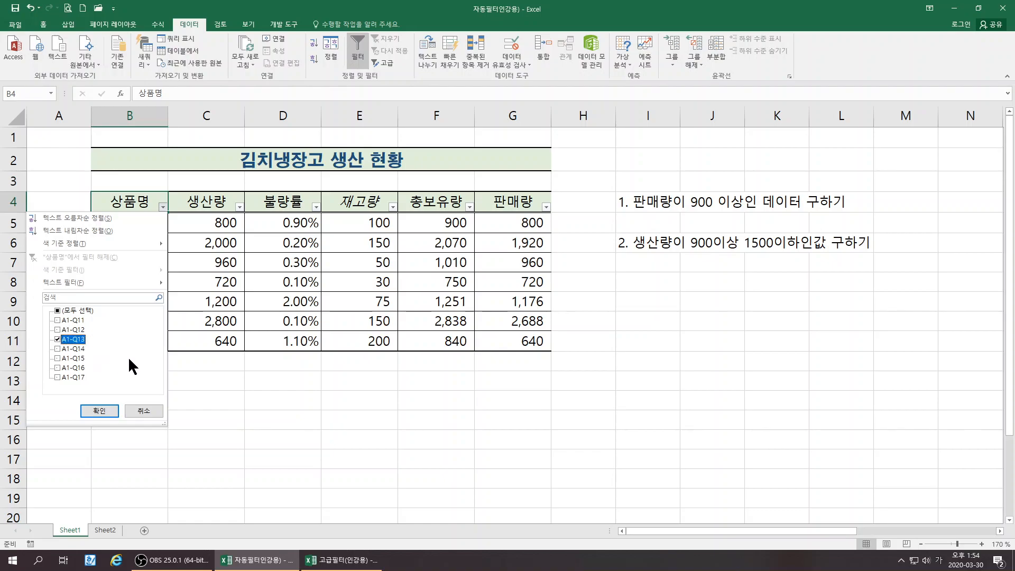
left_click(93, 407)
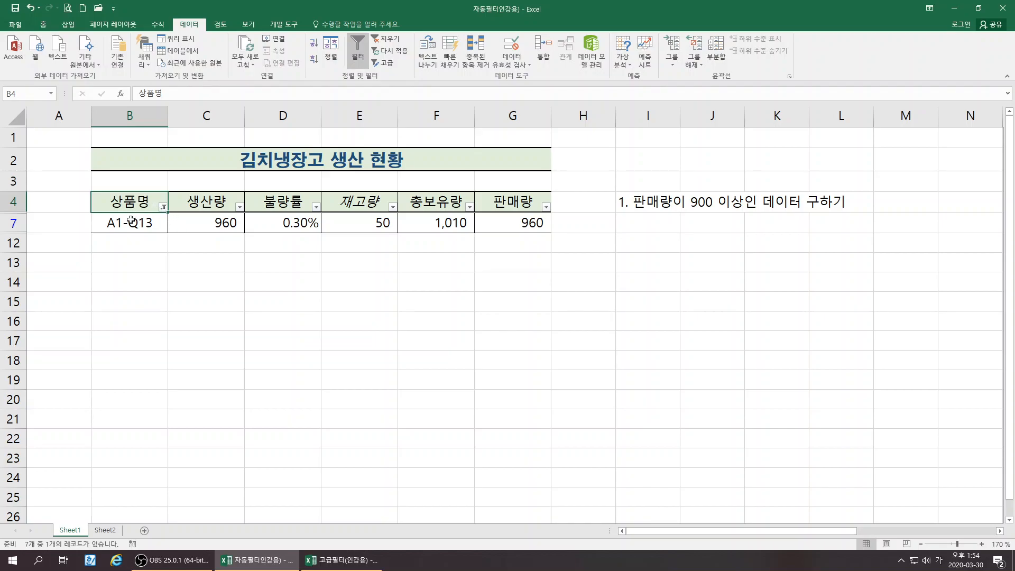
left_click(385, 37)
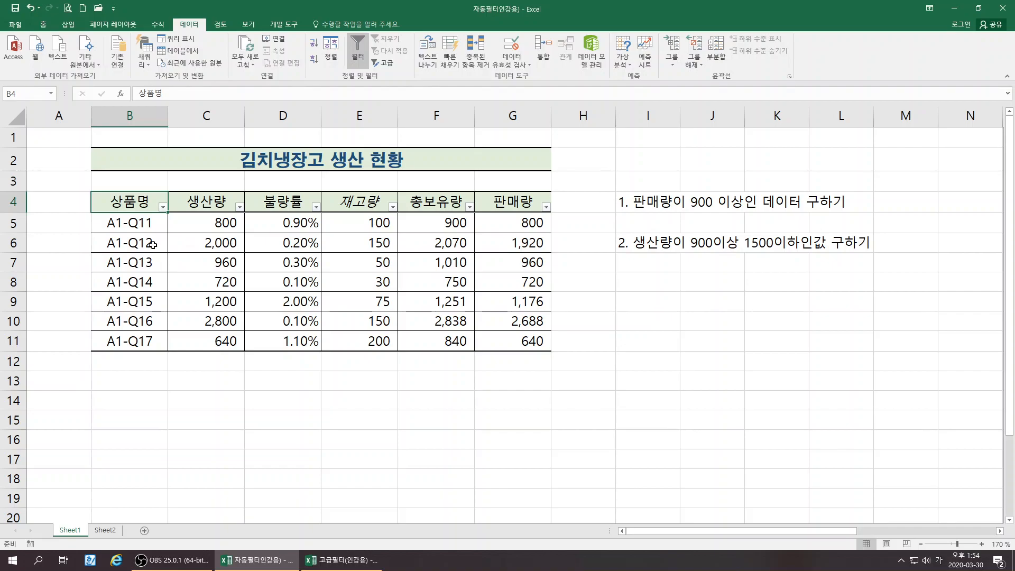
left_click(649, 239)
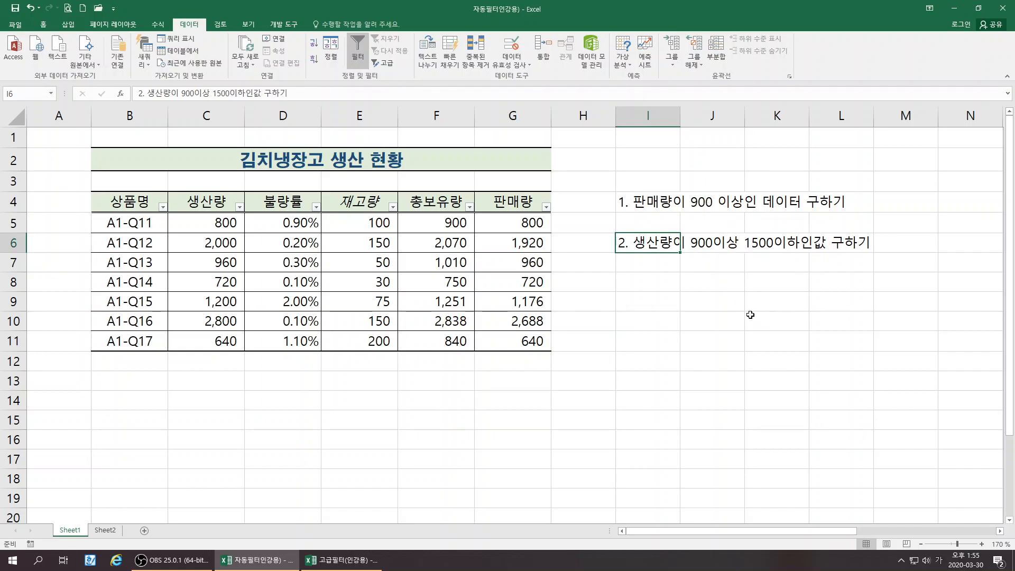
left_click(141, 396)
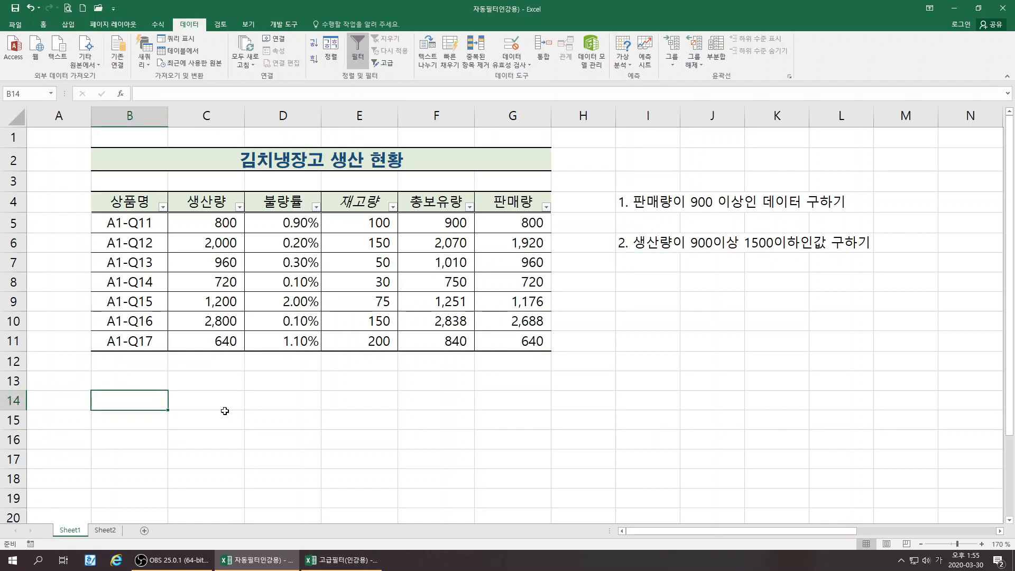
Enter the label 초과 in cell I9 and the expression ?>10 in cell J9
left_click(633, 302)
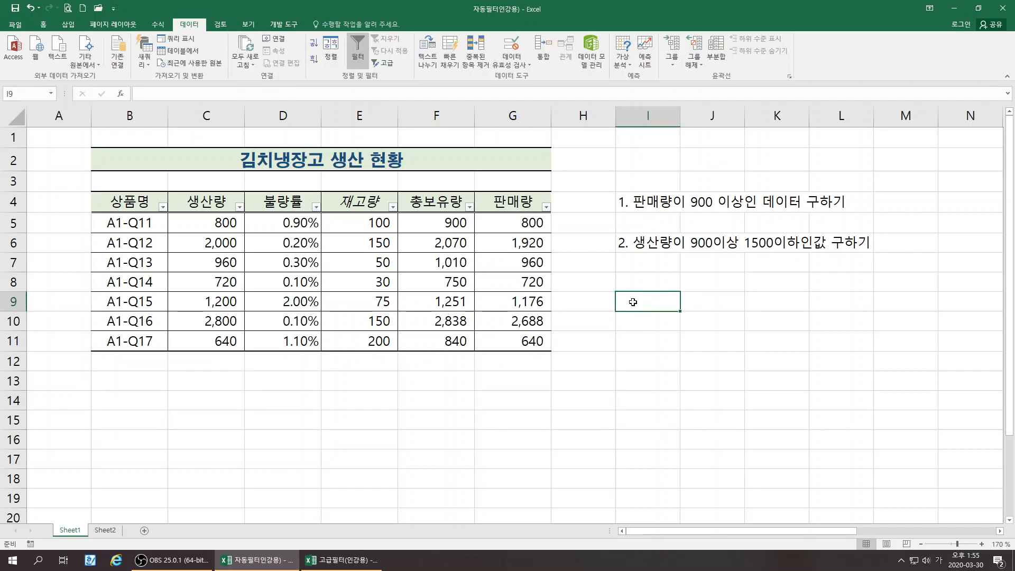
type("초과")
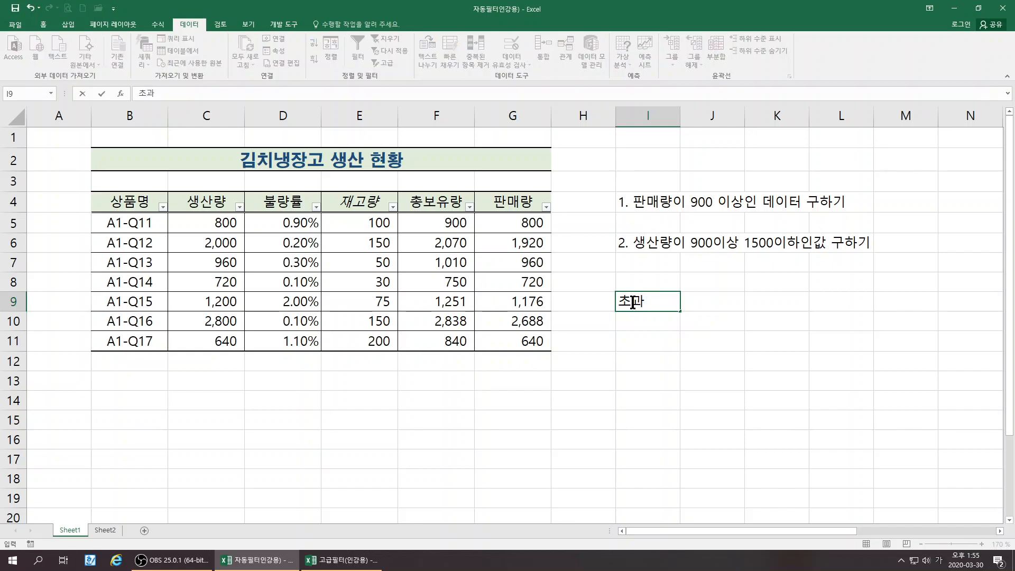
key("Tab")
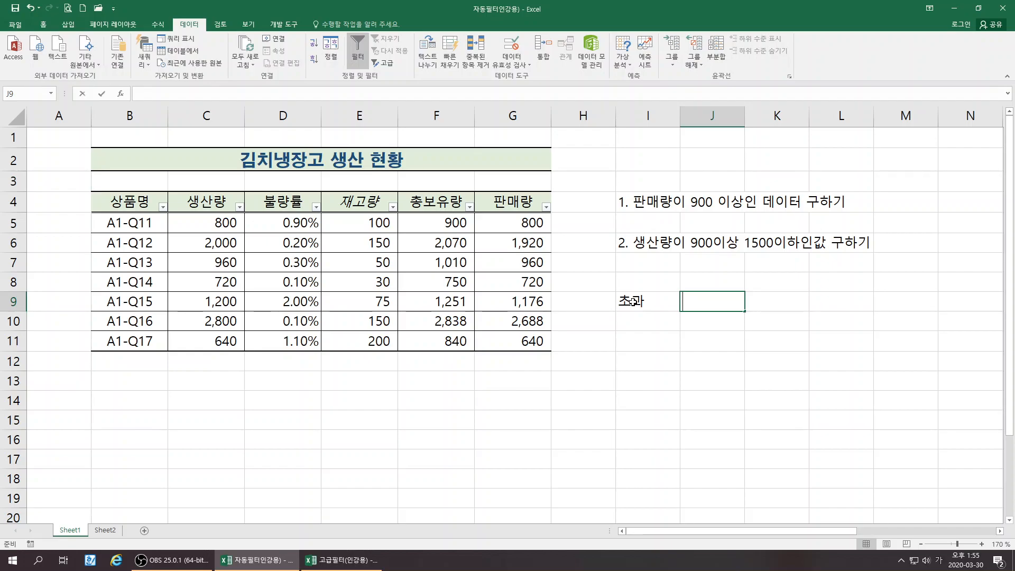
type(">10")
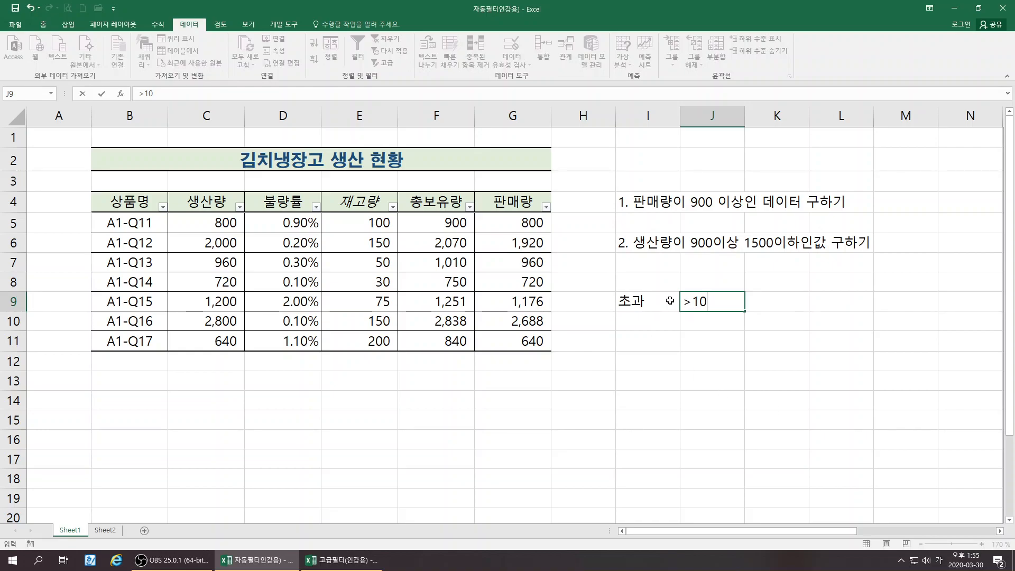
left_click(685, 303)
type("?")
left_click_drag(689, 301, 682, 302)
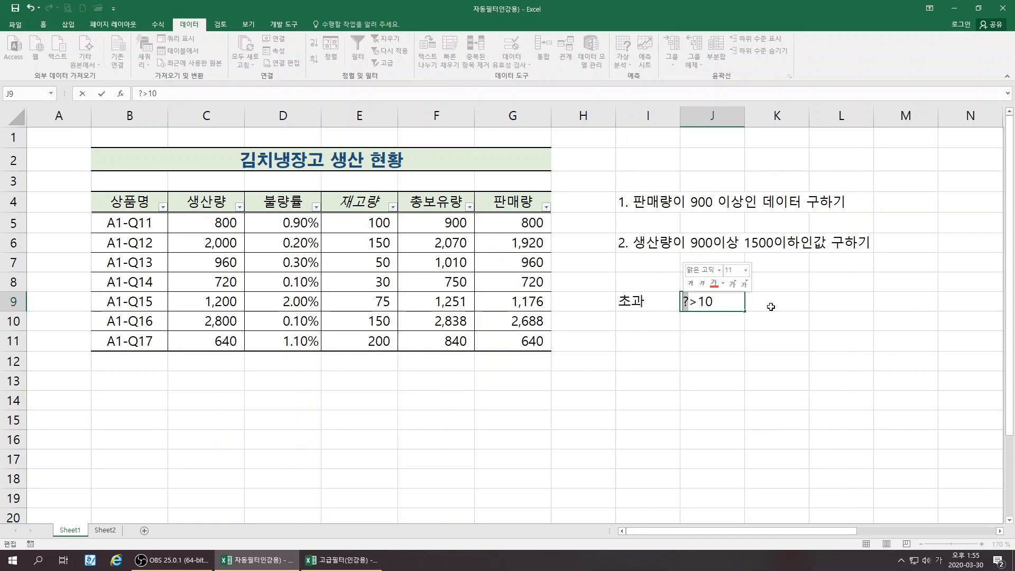
Enter the example values 11,12,13~ in cell K9, beside the 초과 expression
left_click(774, 303)
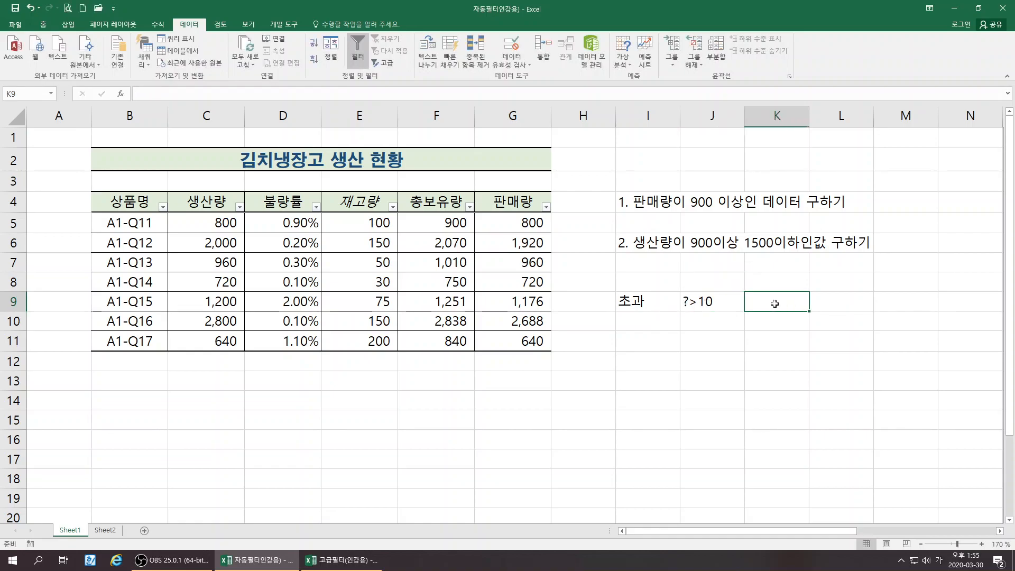
type("11,12,13")
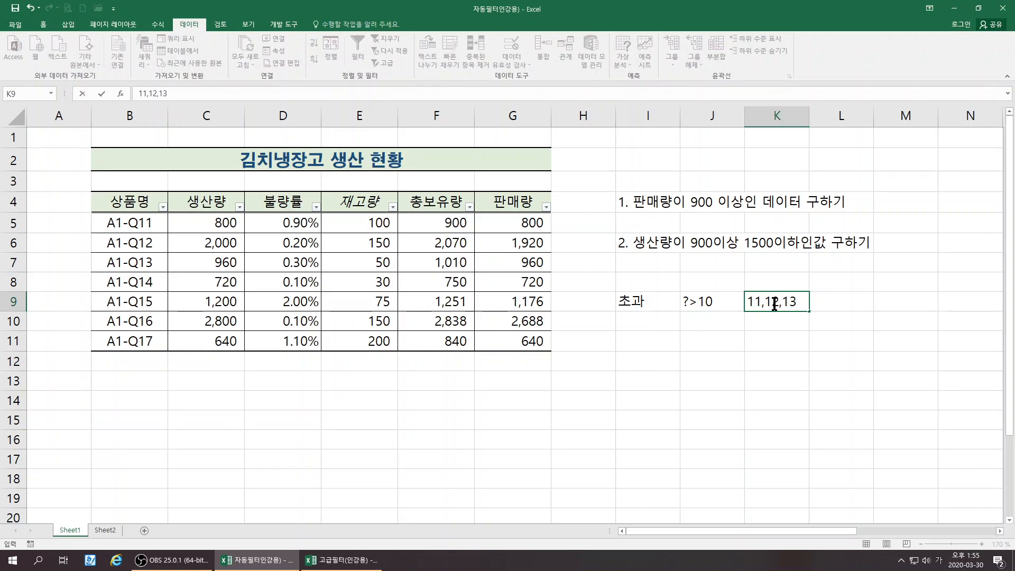
type("~")
left_click(785, 365)
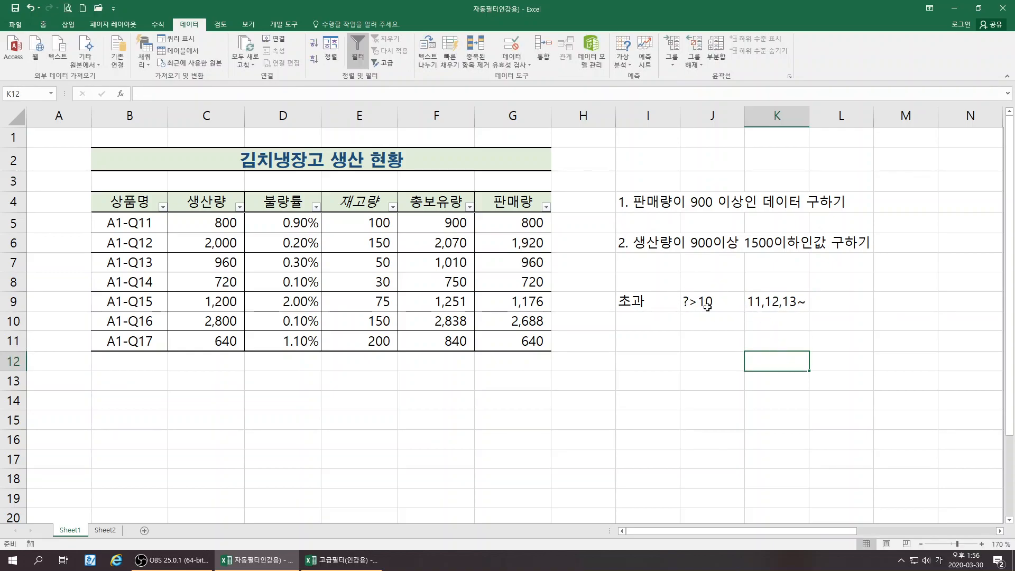
Enter the label 이상 in cell I10 and the expression >=10 in cell J10
left_click(642, 322)
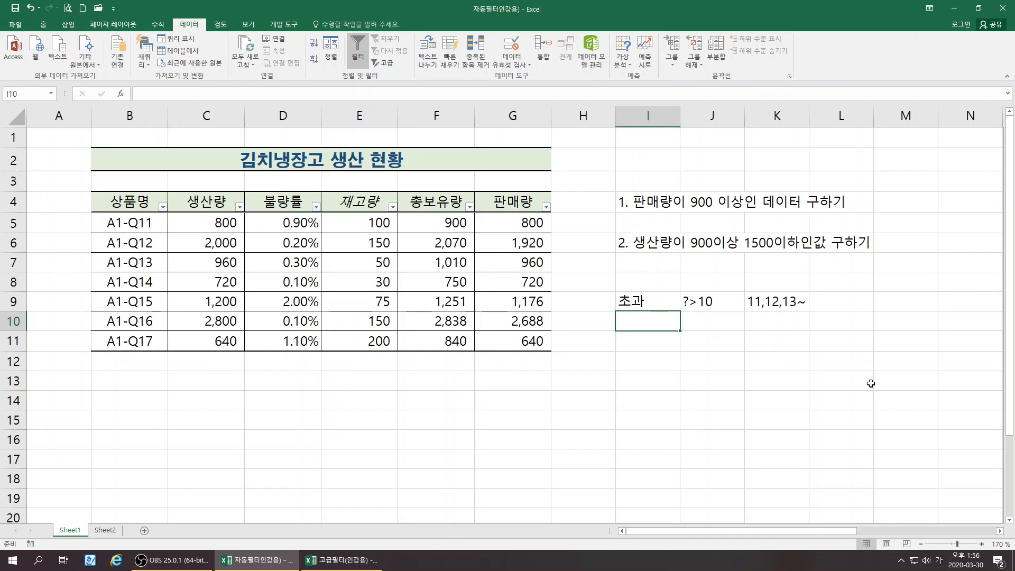
type("이상")
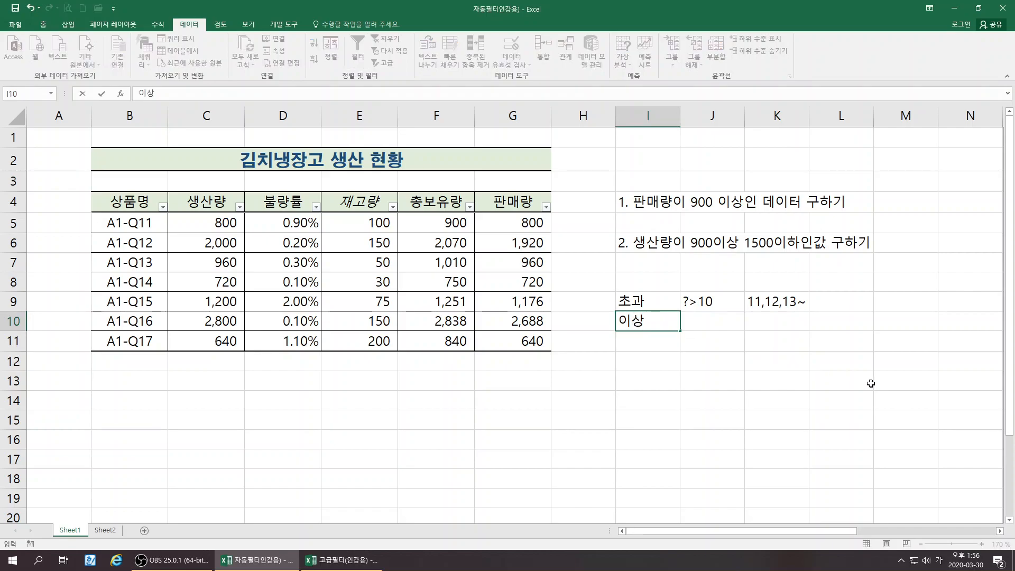
key("Tab")
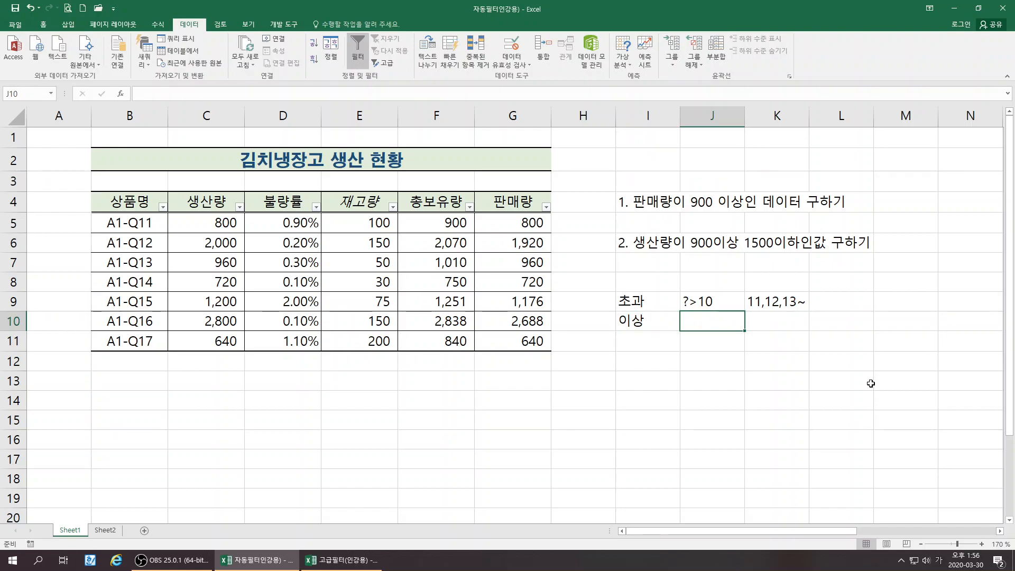
type(">=")
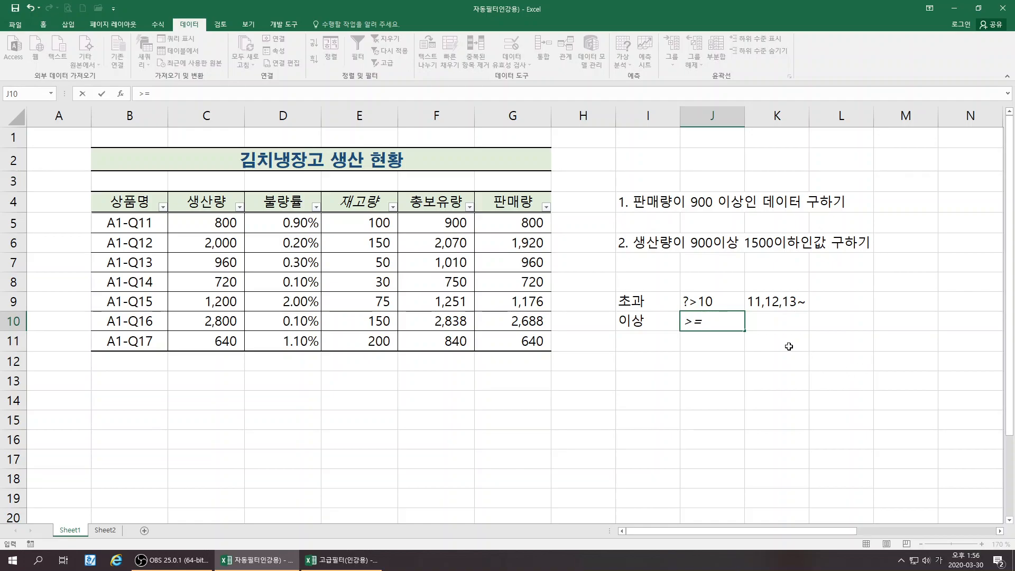
left_click(772, 321)
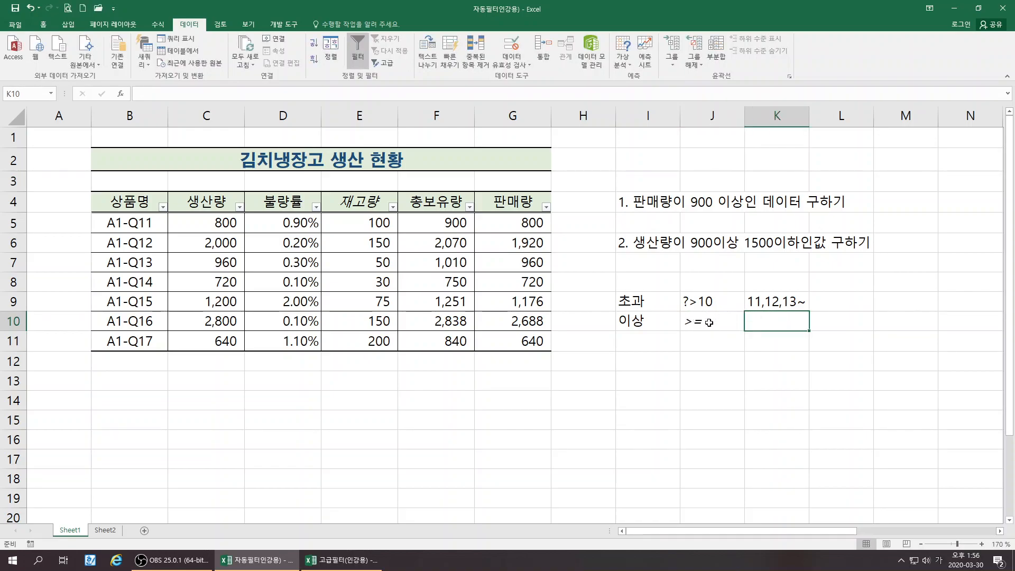
double_click(712, 320)
type("10")
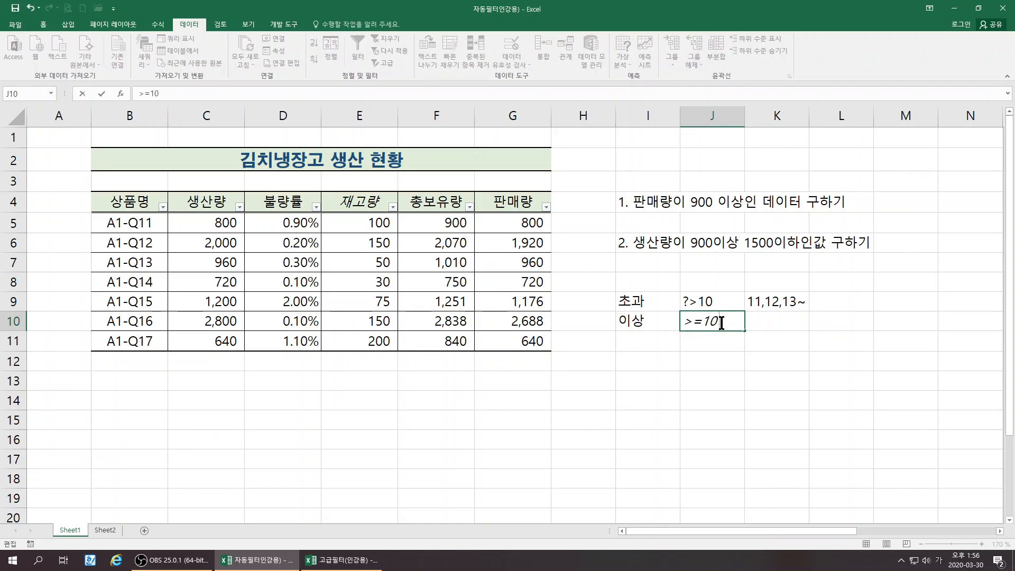
key("Return")
Enter the example values 10,11,12,13~ in cell K10, beside the 이상 expression
left_click(762, 320)
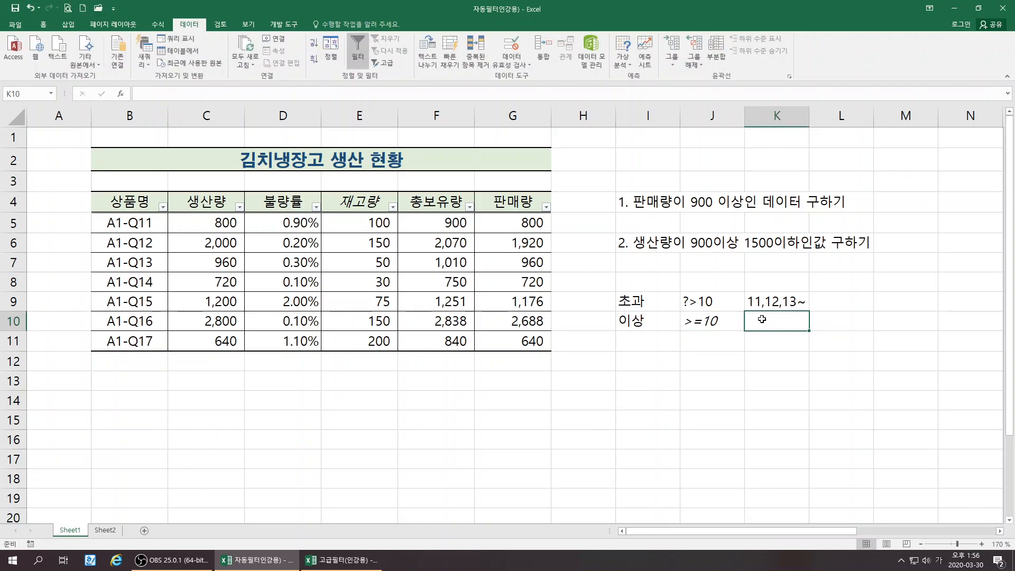
type("10")
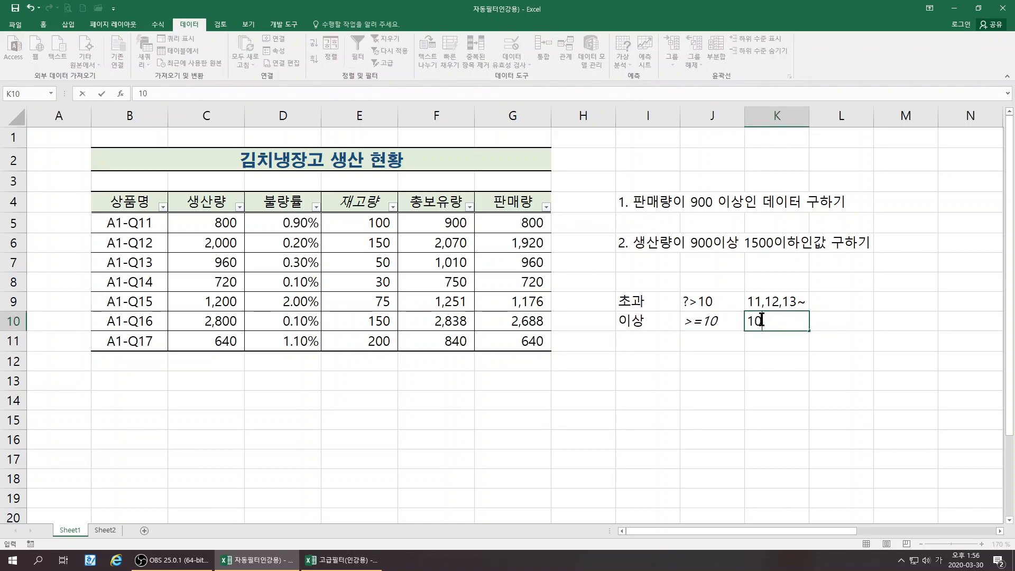
type(",11,12,13~")
left_click(785, 415)
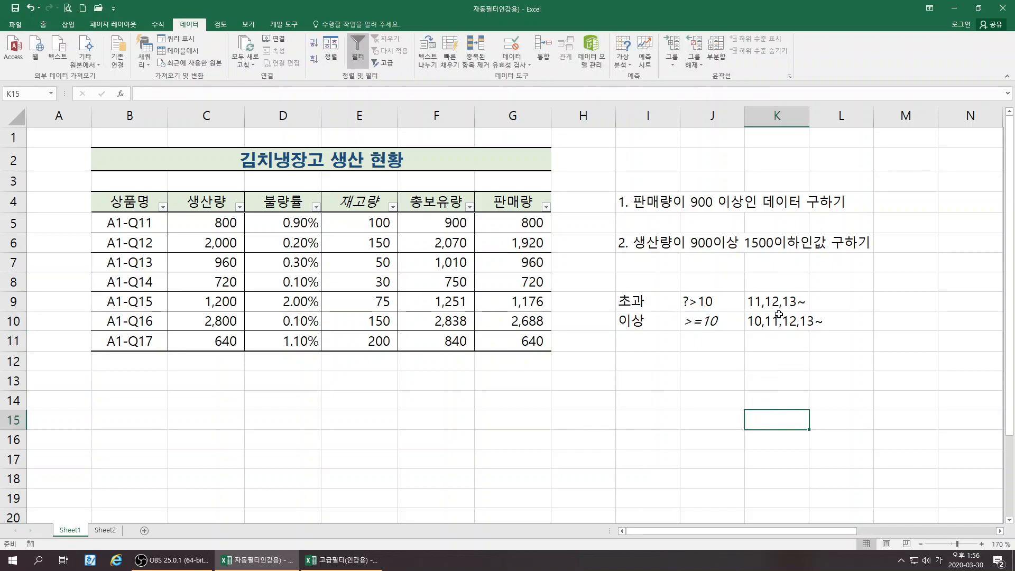
Enter the label 이하 in cell I11 and the expression <=10 in cell J11
left_click(631, 337)
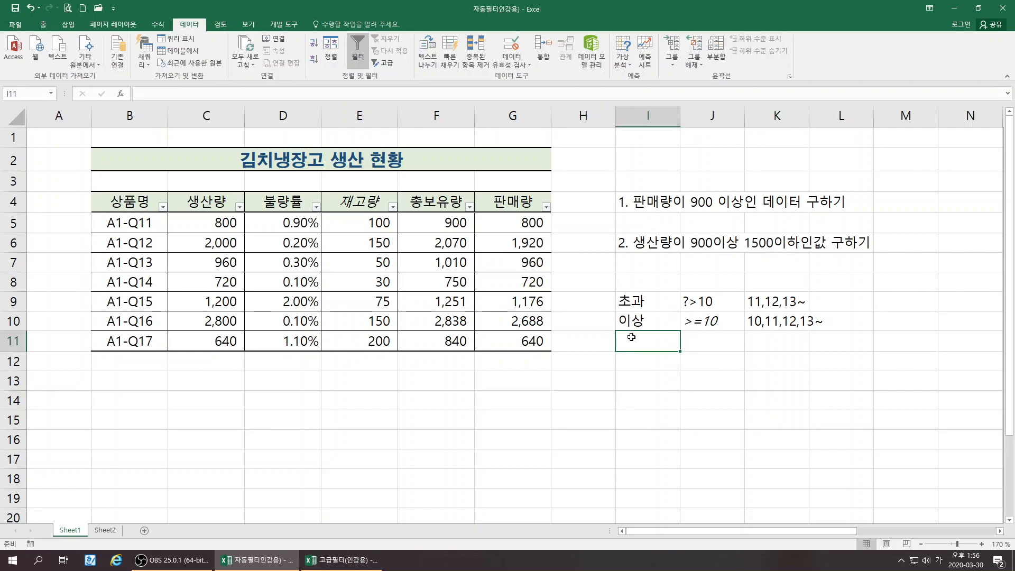
type("이하")
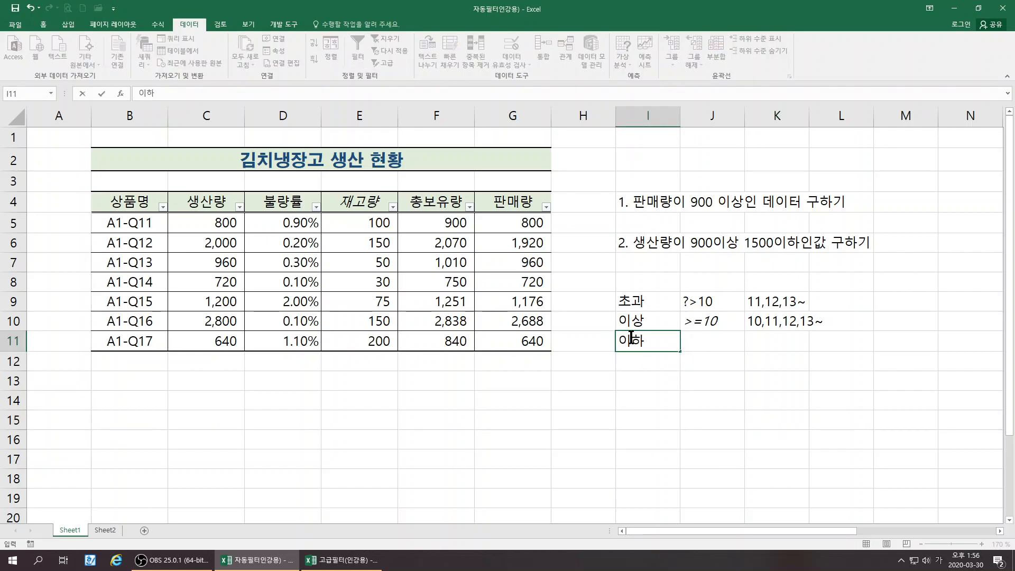
key("Tab")
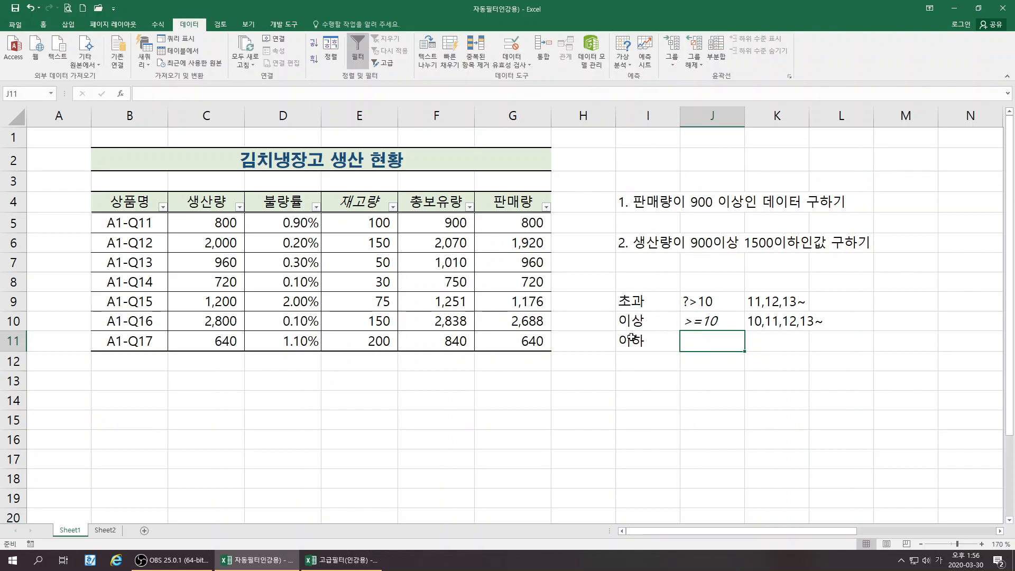
type("<")
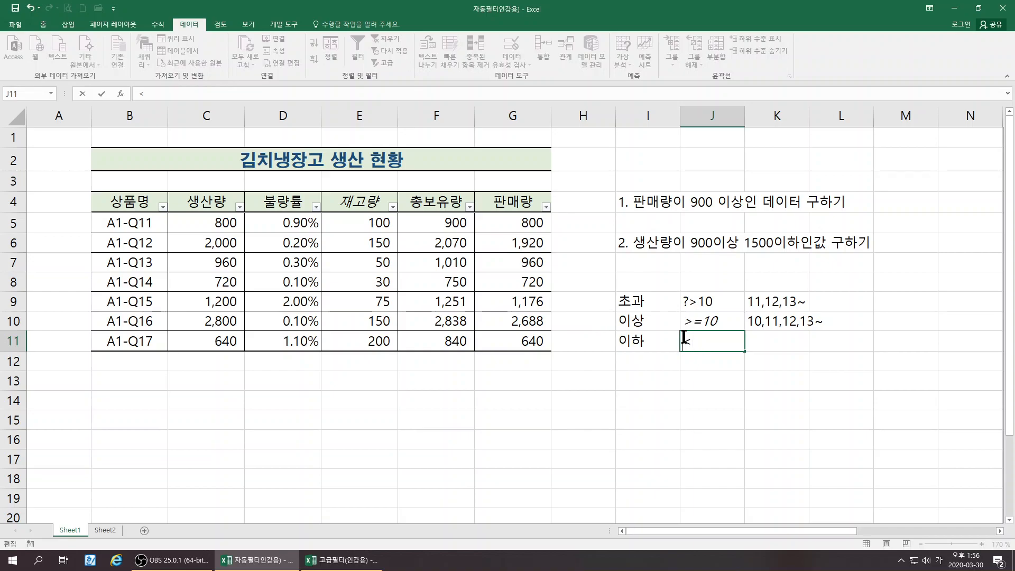
left_click(696, 343)
type("=10")
Enter the example values 10,9,8,7~ in cell K11, beside the 이하 expression
left_click(768, 341)
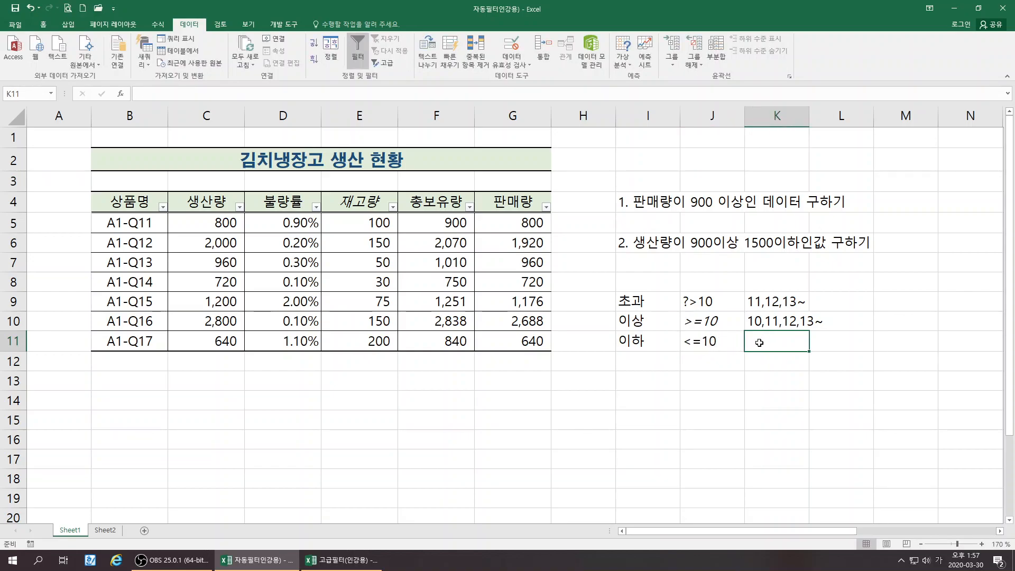
type("10,9,8,7")
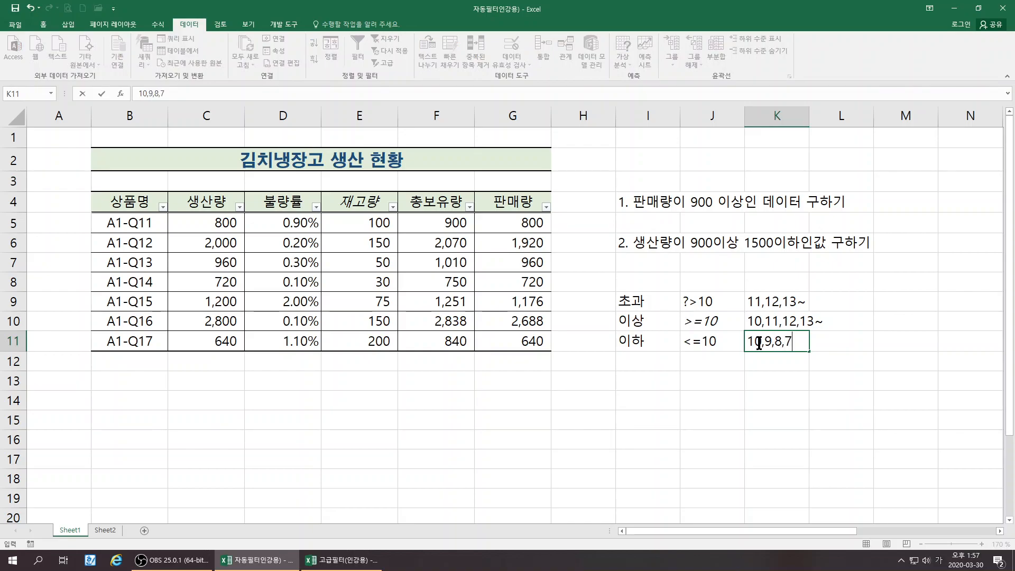
type("~")
key("Return")
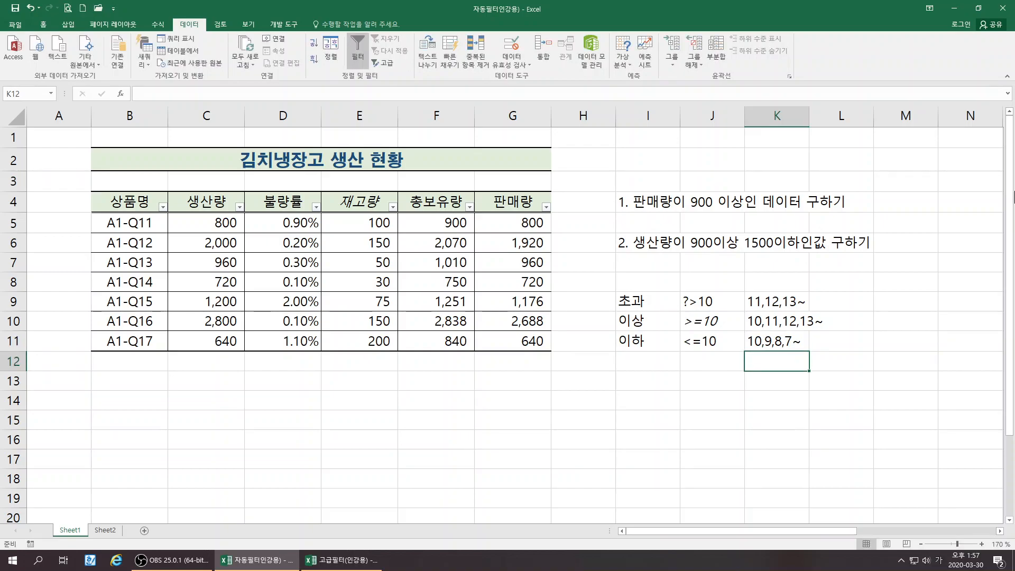
Enter the label 미만 in cell I12 and the expression <10 in cell J12
key("Left")
key("Left")
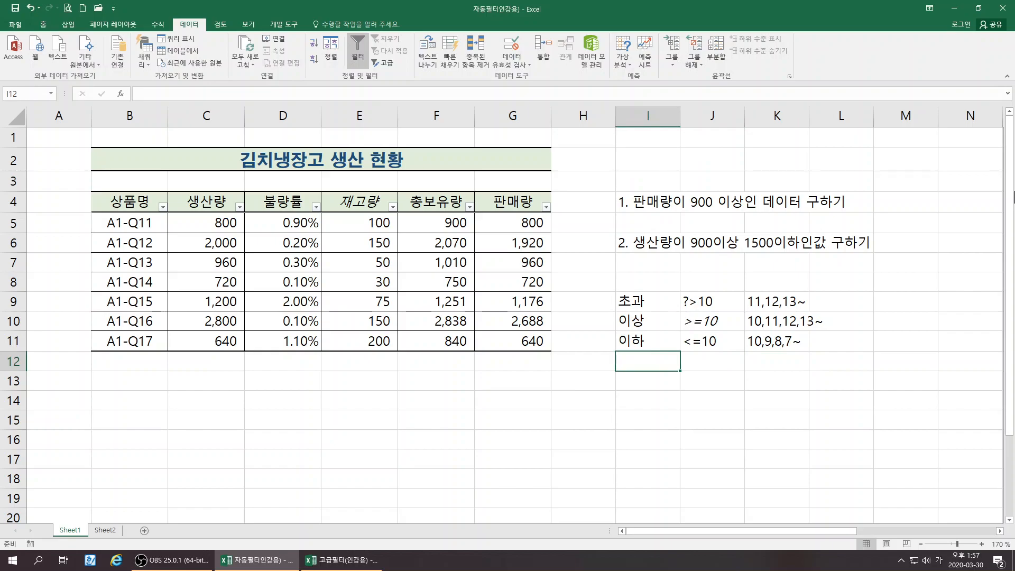
type("미만")
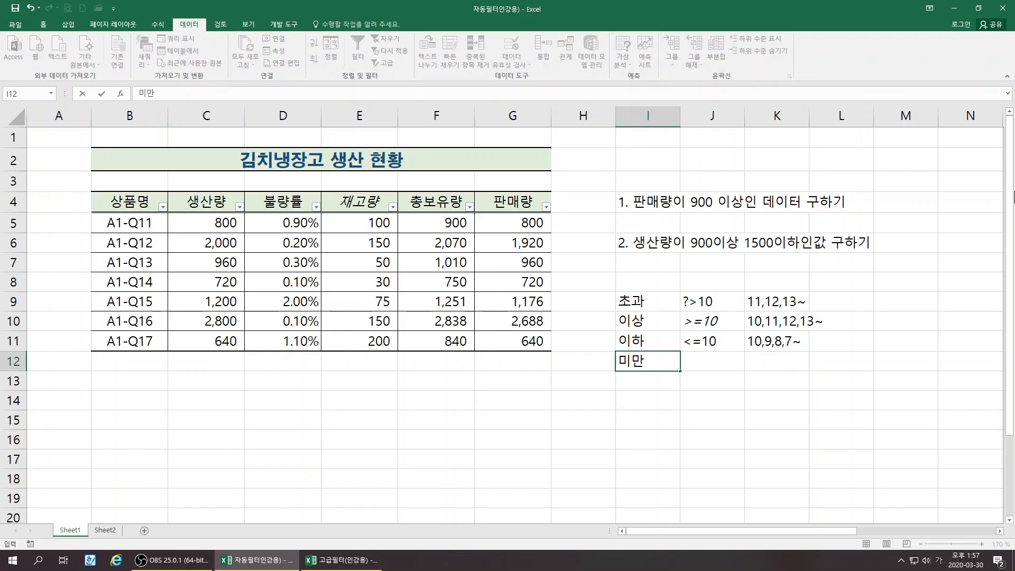
key("Right")
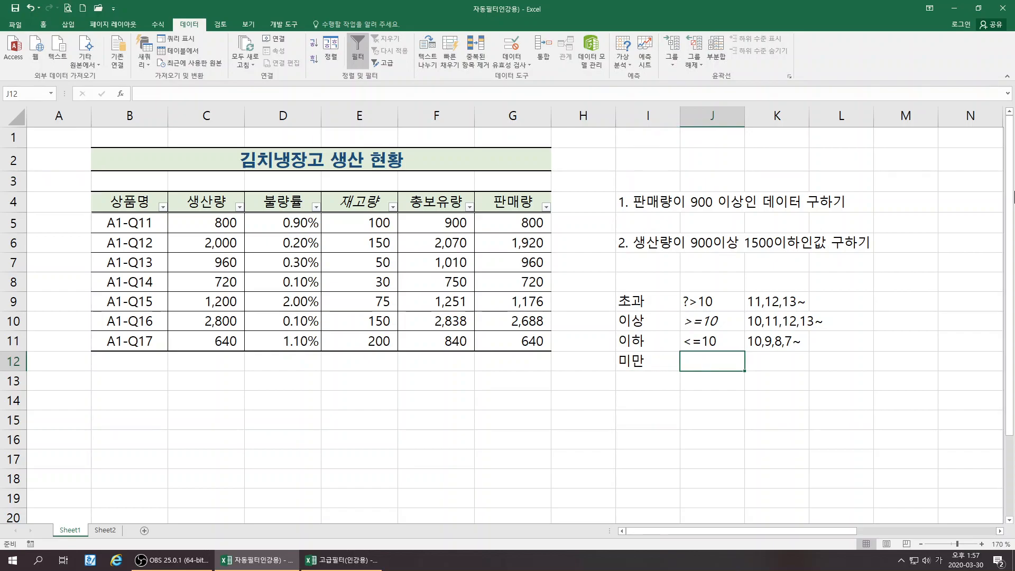
type("<")
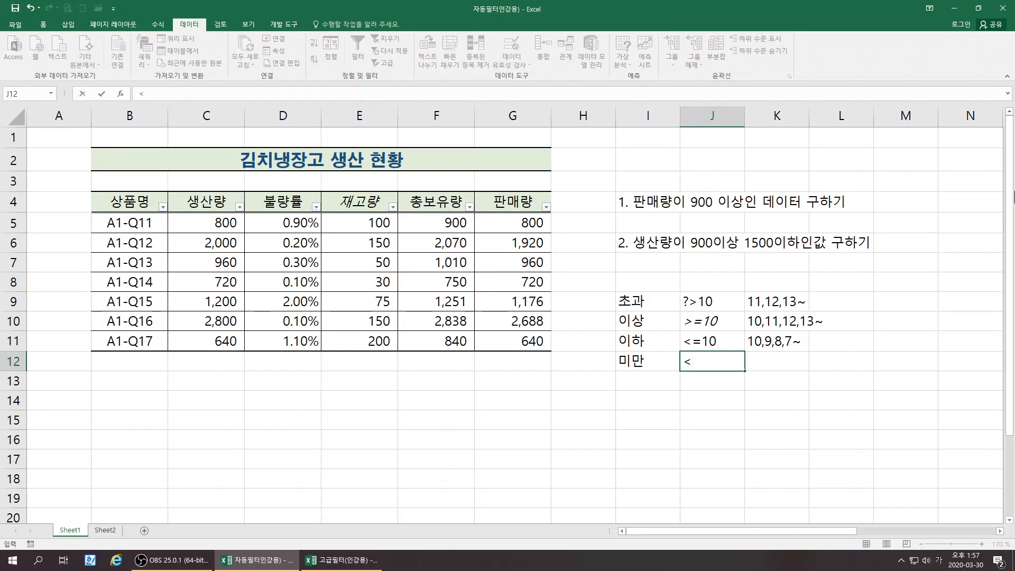
type("10")
Enter the example values 9,8,7~ in cell K12, beside the 미만 expression
left_click(764, 363)
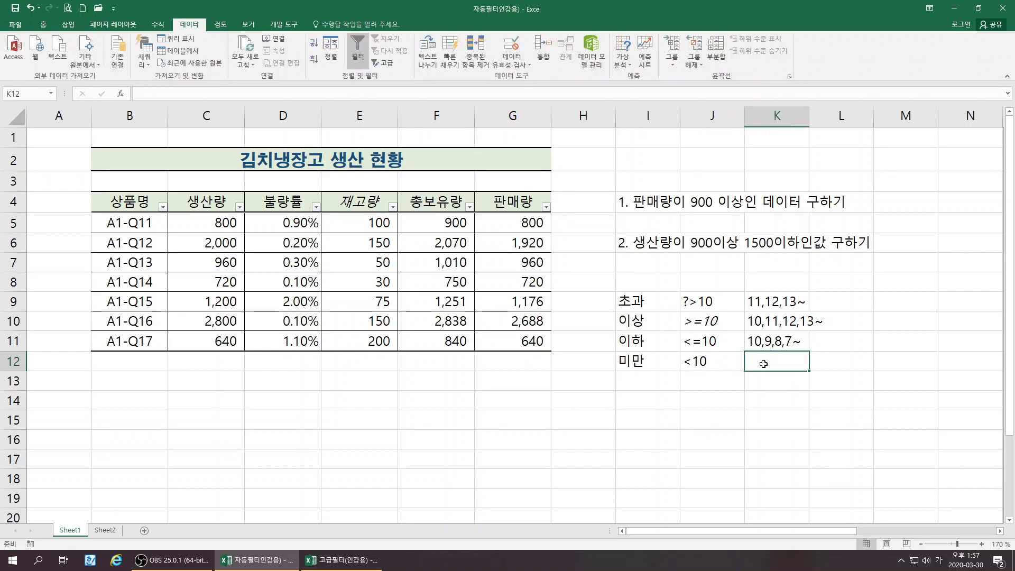
type("9,8,7~")
key("Return")
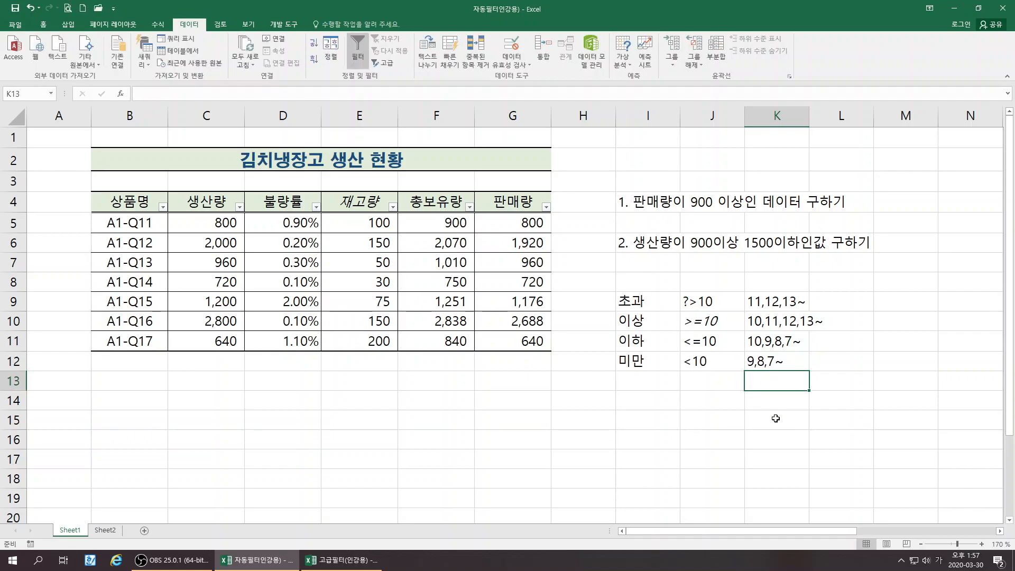
left_click(676, 433)
left_click_drag(638, 301, 788, 364)
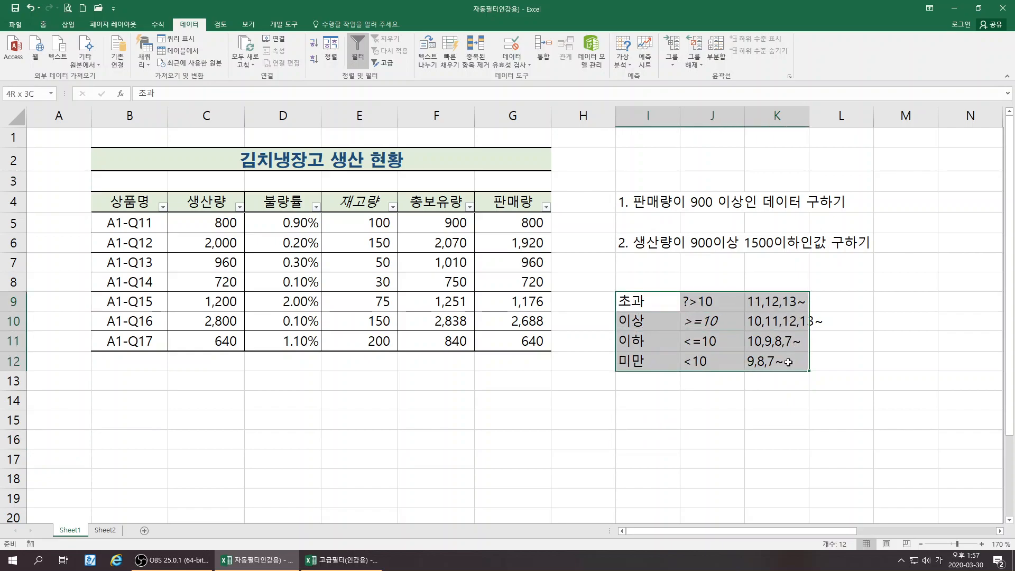
left_click(694, 434)
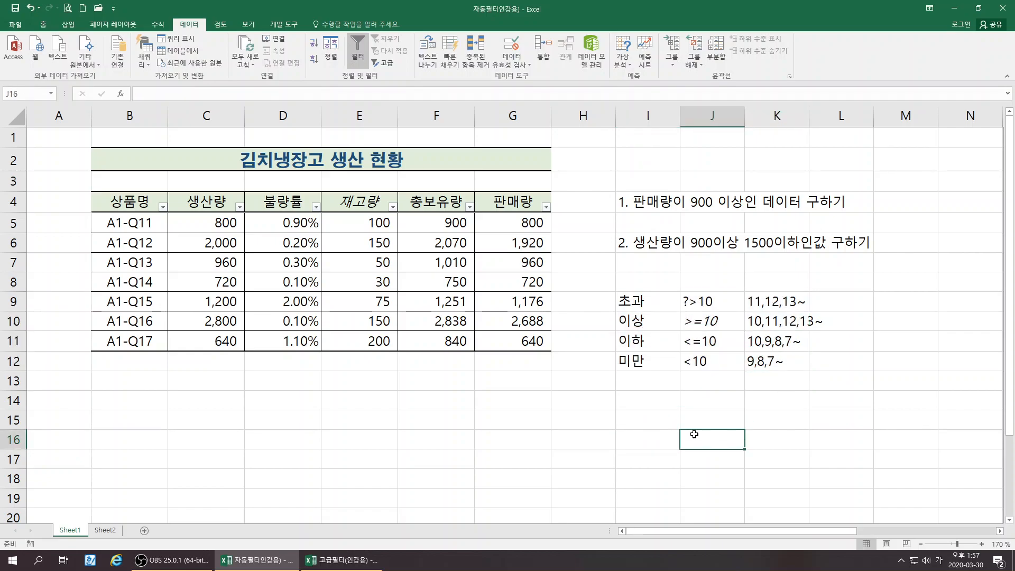
left_click(630, 303)
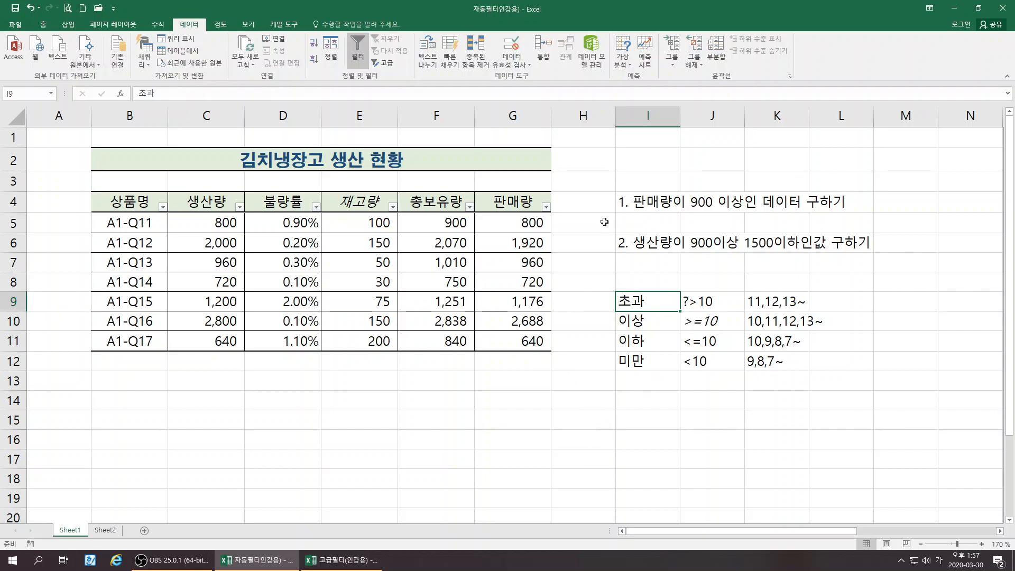
left_click(651, 206)
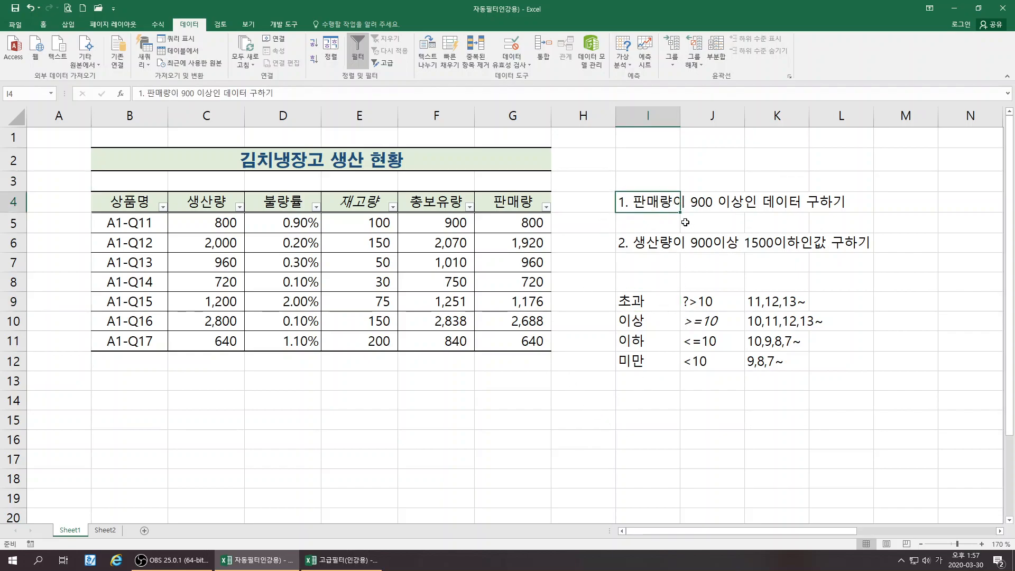
left_click(646, 416)
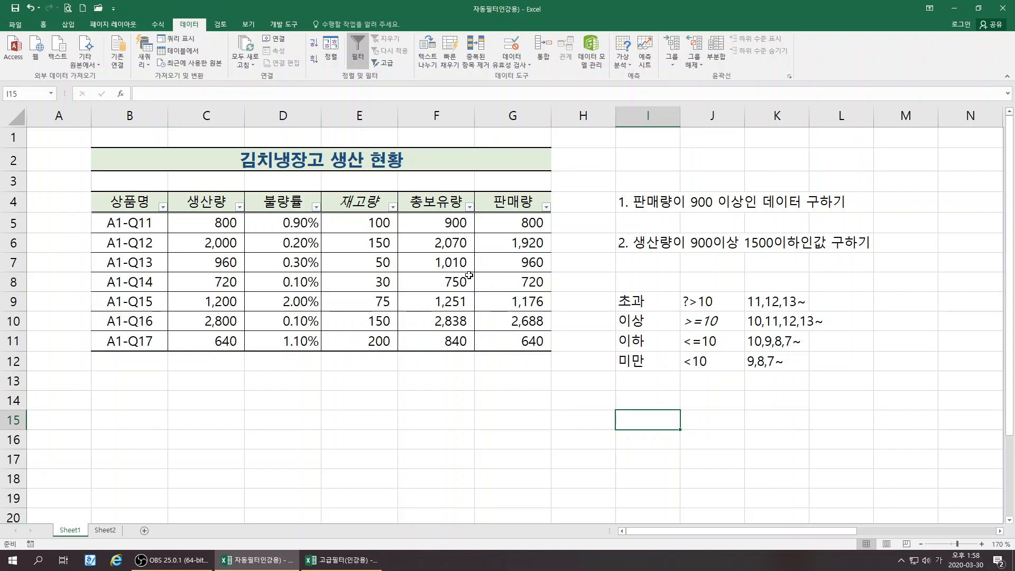
Filter the 판매량 column with a number filter for values greater than or equal to 900
left_click(546, 207)
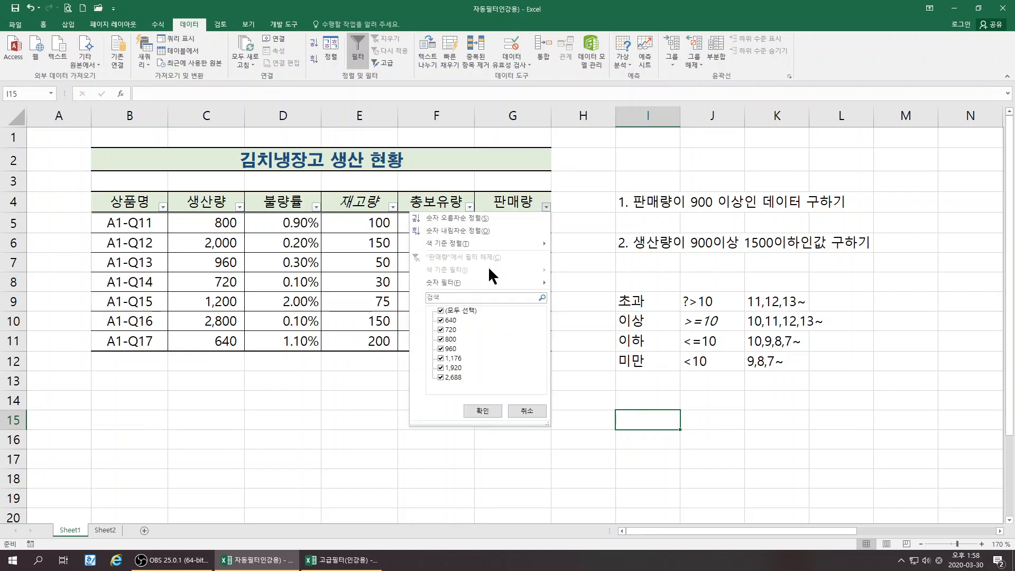
mouse_move(480, 287)
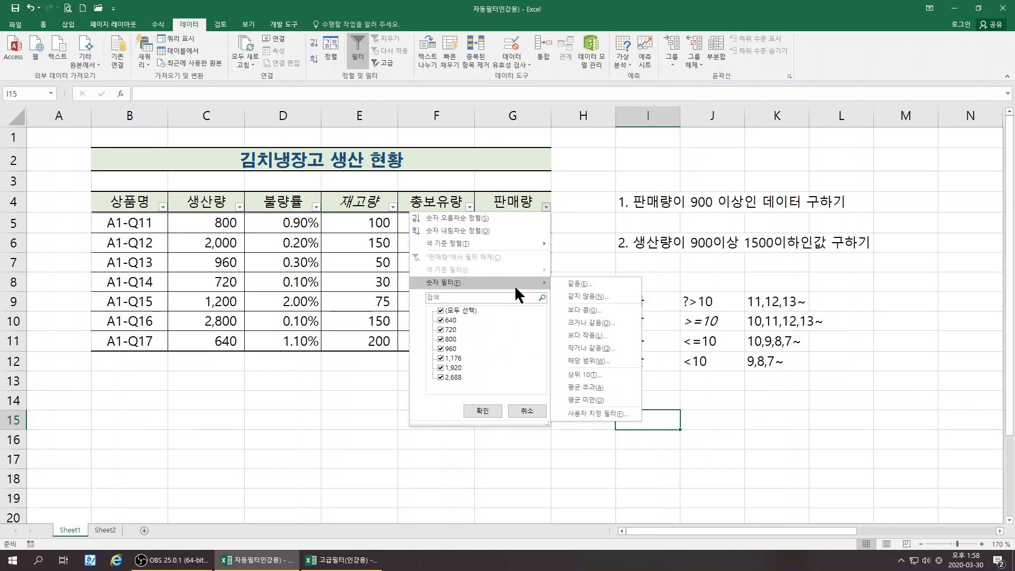
left_click(581, 323)
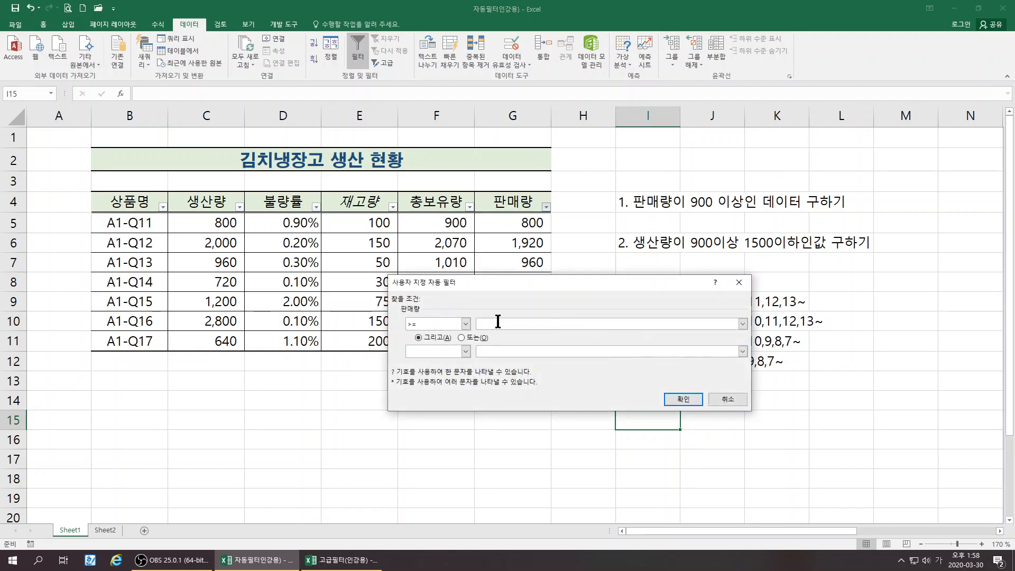
type("900")
left_click(681, 398)
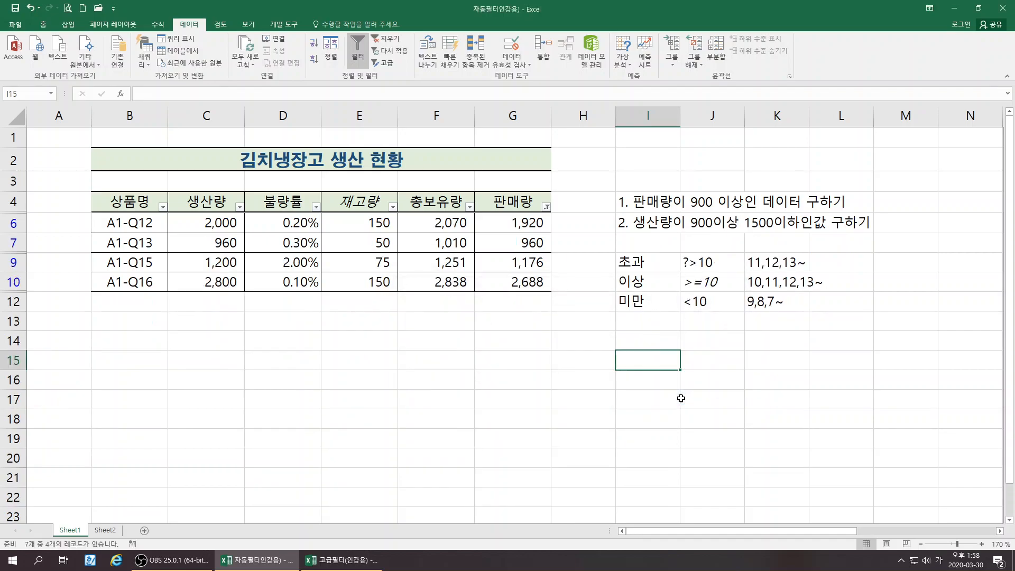
Examine the 판매량 values and the row headings of the records left in the filtered table
left_click(521, 225)
key("Down")
key("Down")
key("Down")
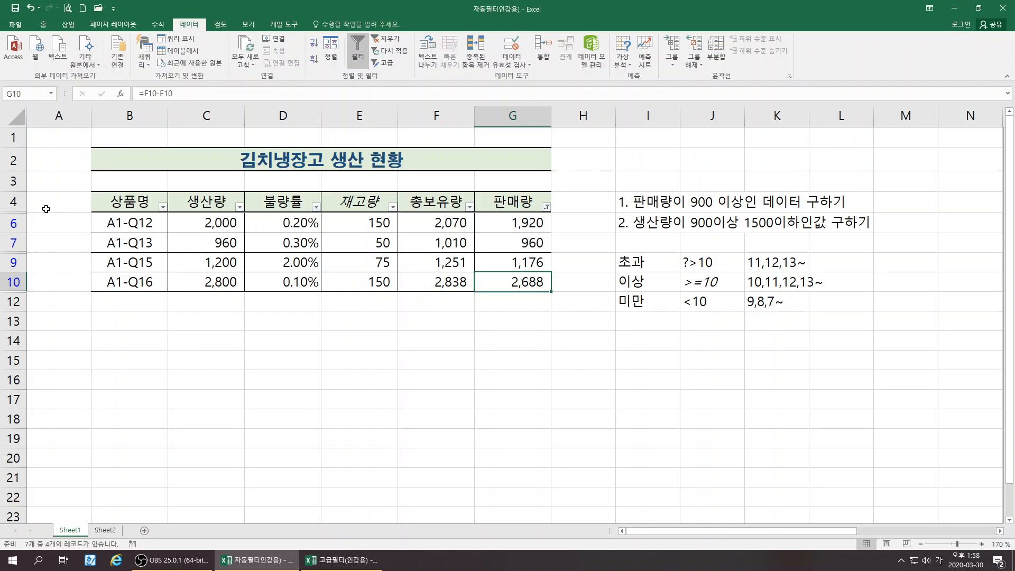
left_click(15, 224)
left_click(16, 245)
left_click(14, 263)
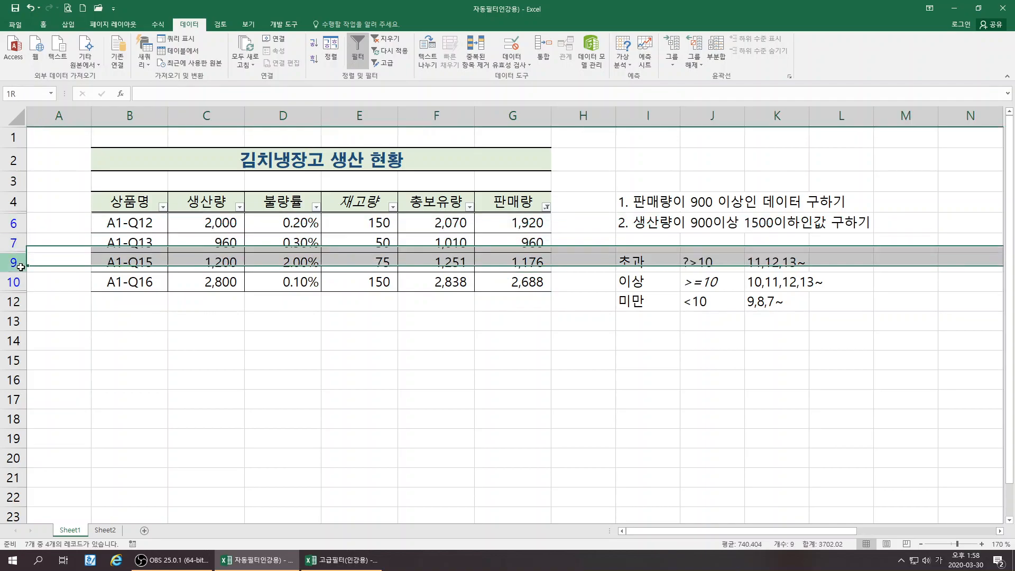
left_click(15, 282)
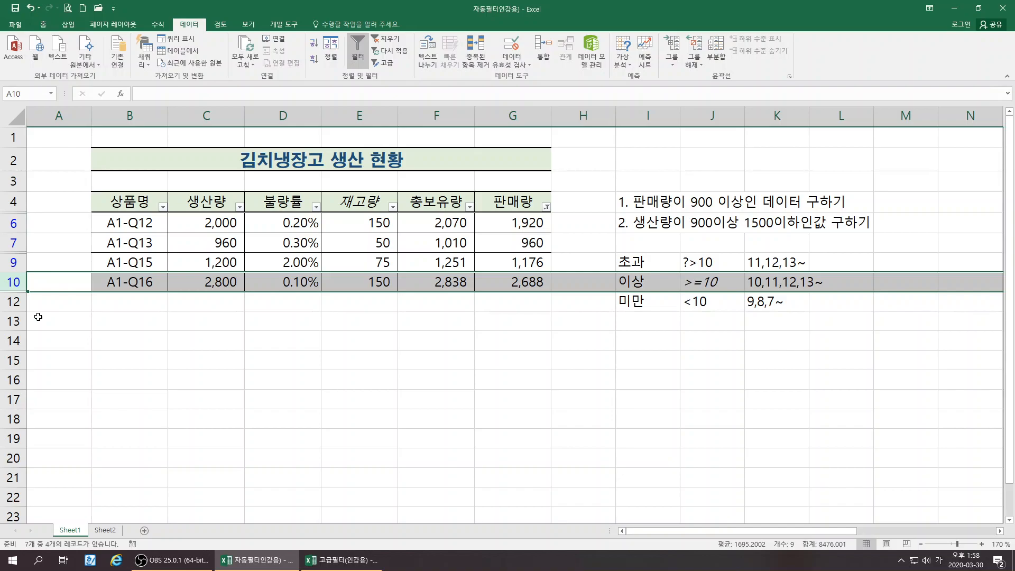
left_click(241, 362)
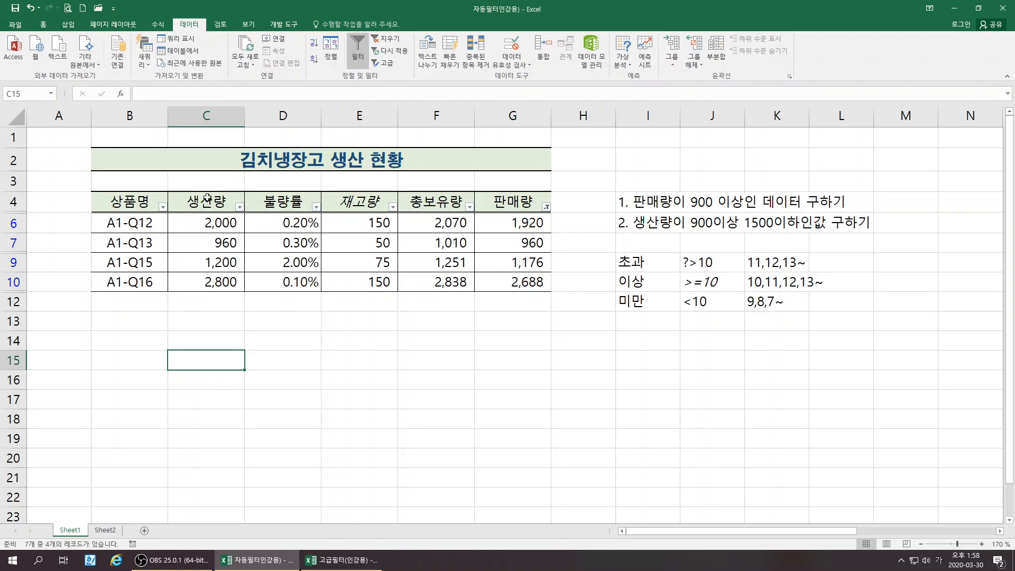
Filter the 생산량 column with a custom number filter for values greater than or equal to 900 and less than or equal to 1500
left_click(240, 208)
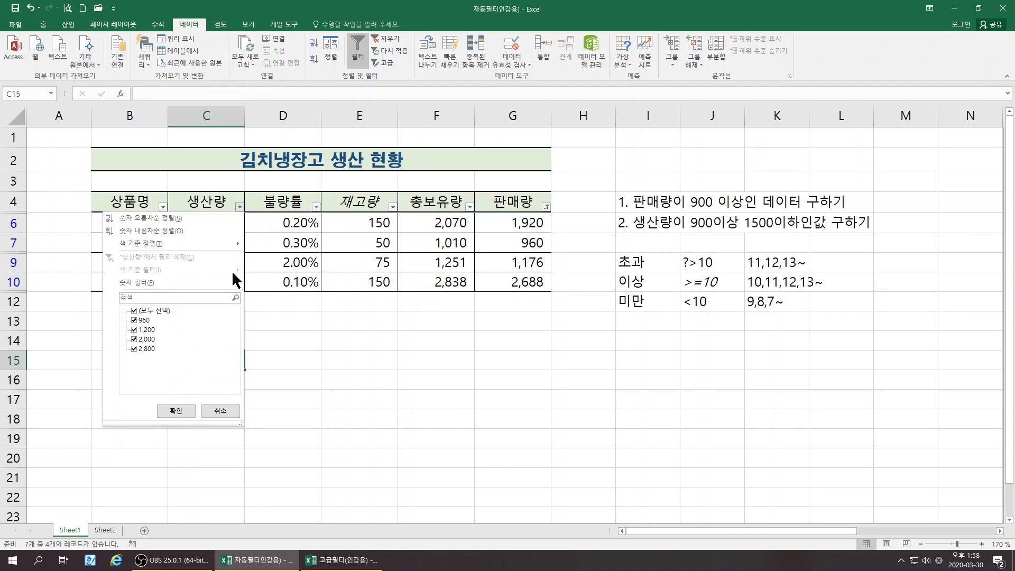
mouse_move(230, 281)
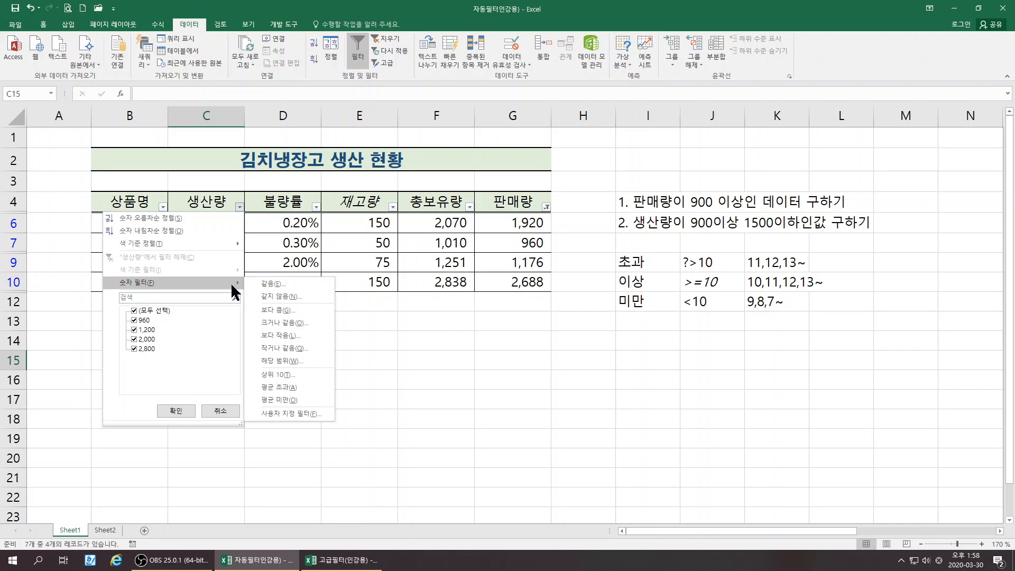
left_click(282, 322)
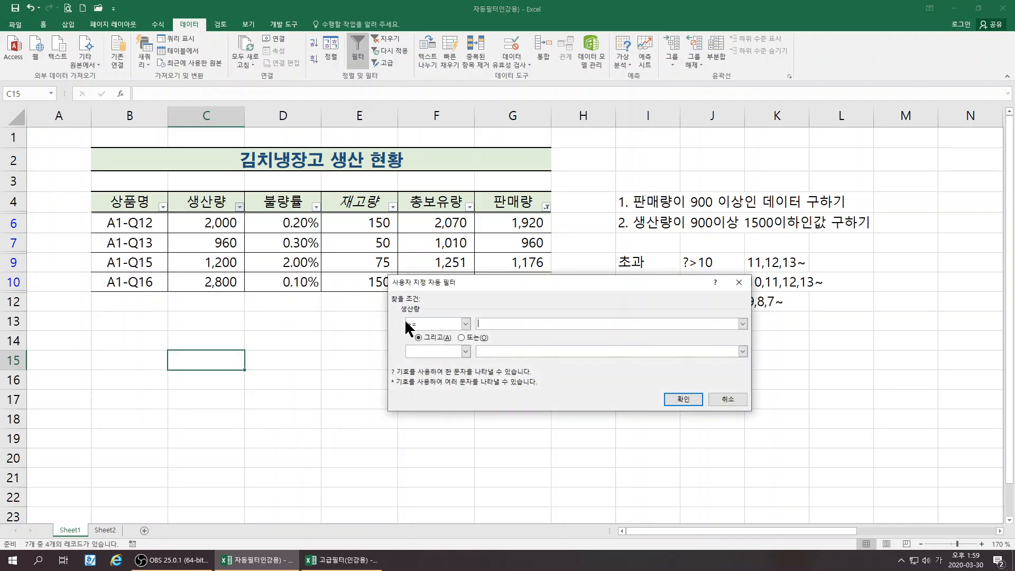
left_click(489, 325)
left_click(458, 352)
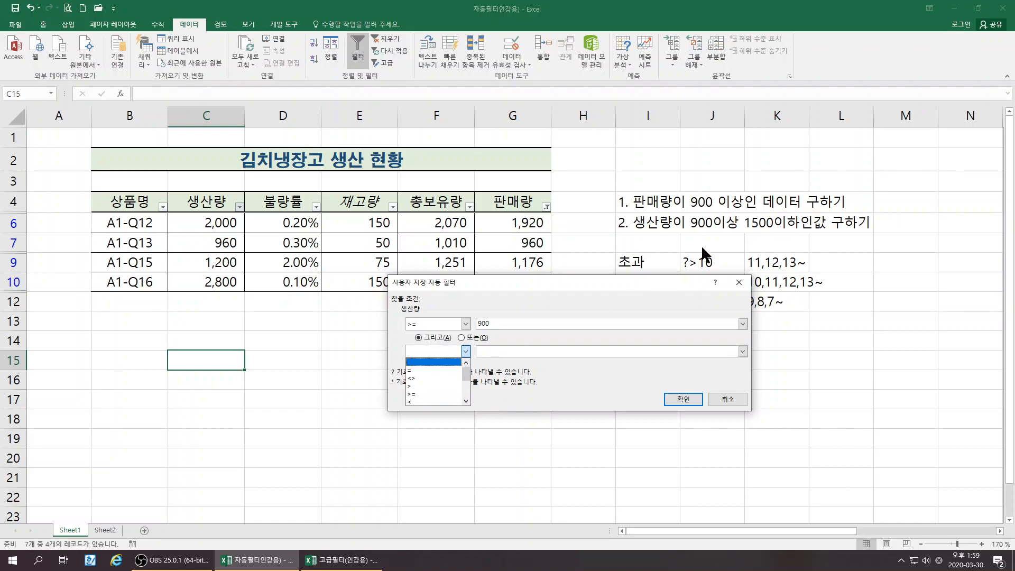
scroll(428, 394, "down", 1)
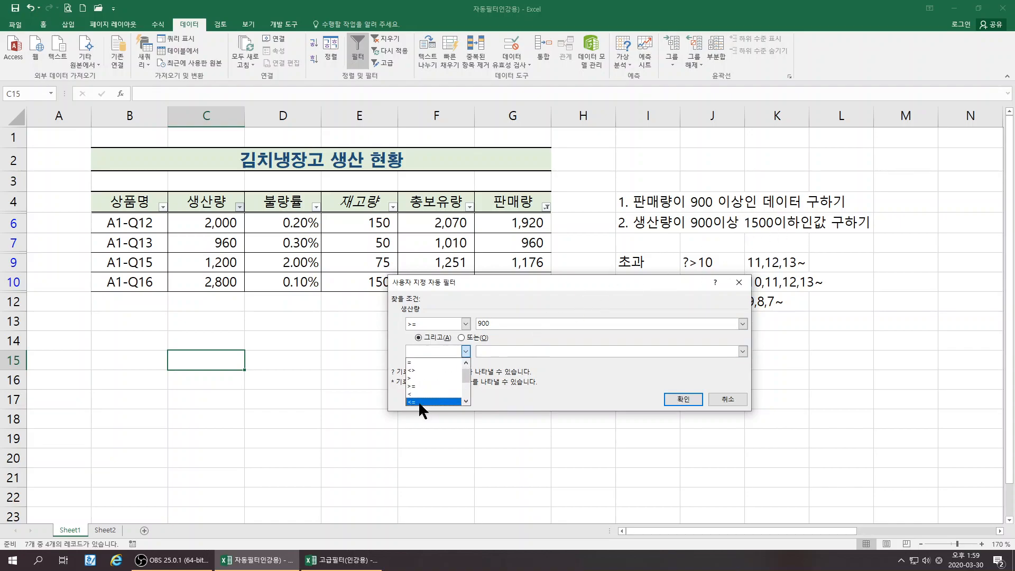
left_click(418, 401)
left_click(498, 350)
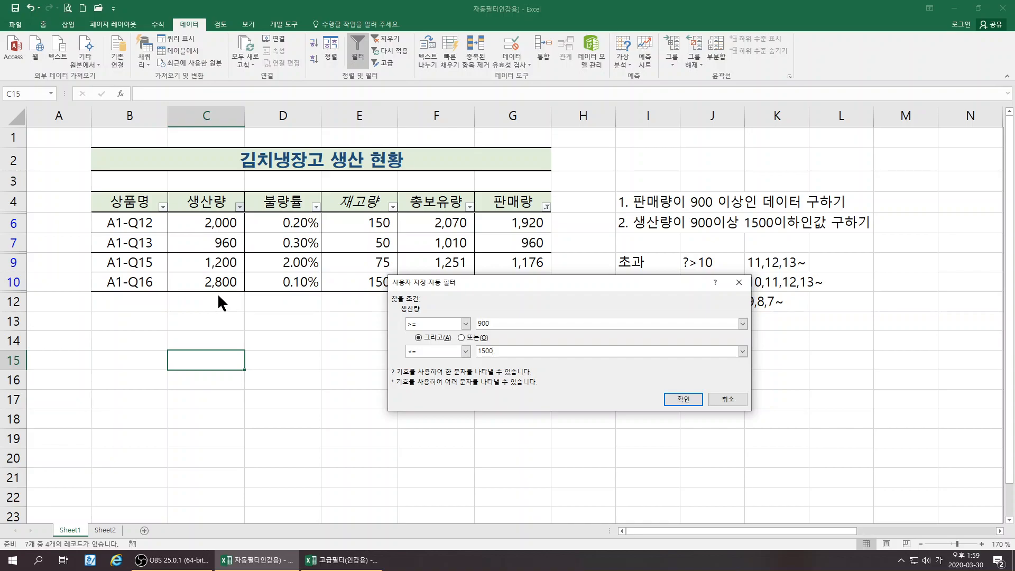
left_click(682, 399)
Examine the 생산량 values of the remaining records and the 생산량 to 재고량 column headings
left_click(226, 223)
left_click(226, 243)
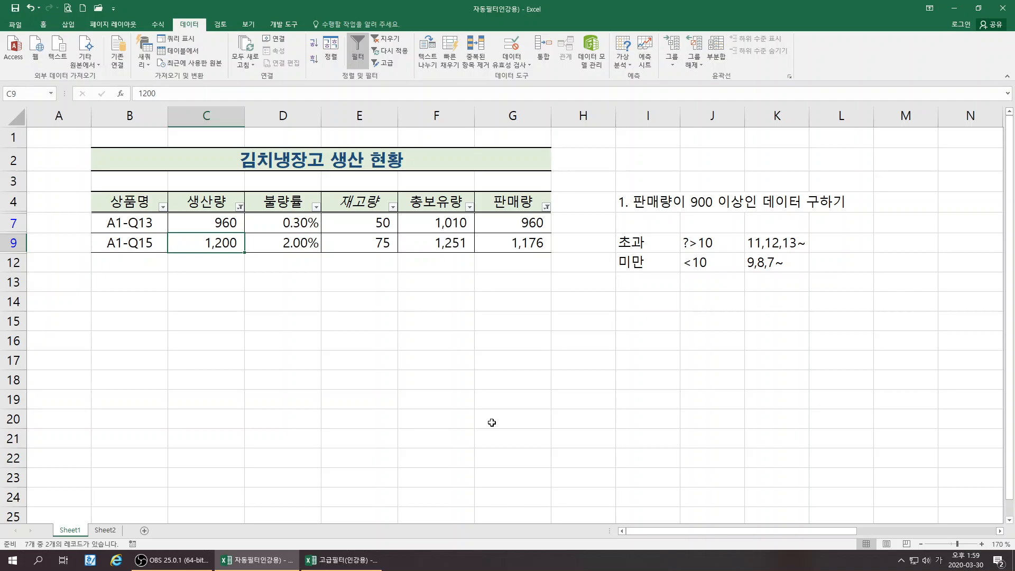
left_click(213, 201)
left_click(357, 205)
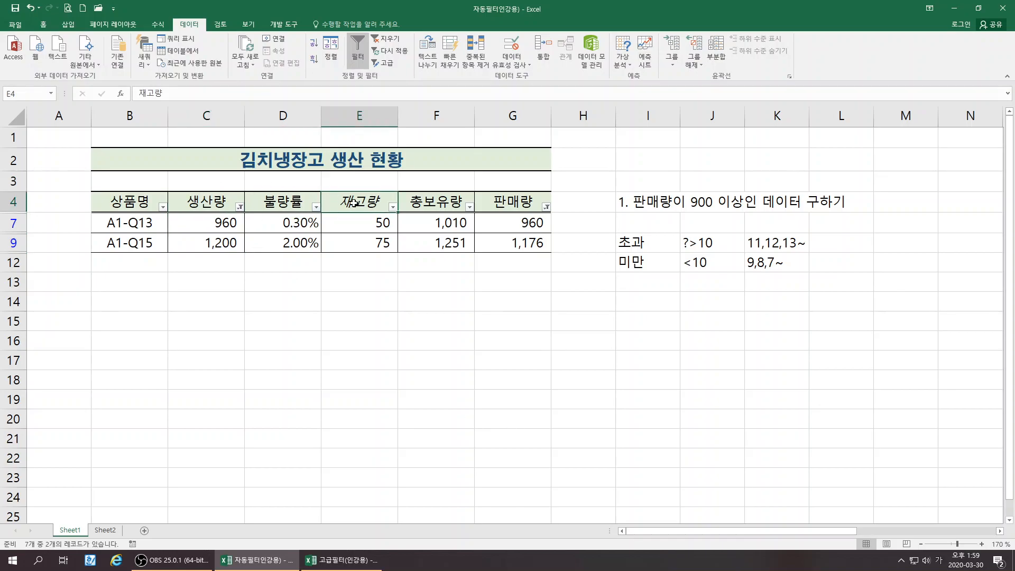
left_click(227, 206)
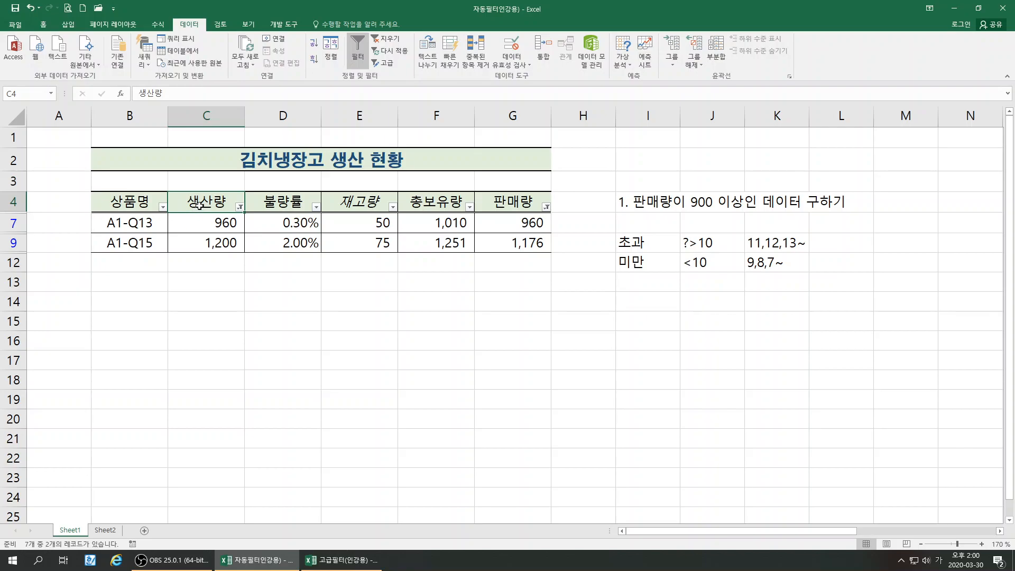
left_click(363, 202)
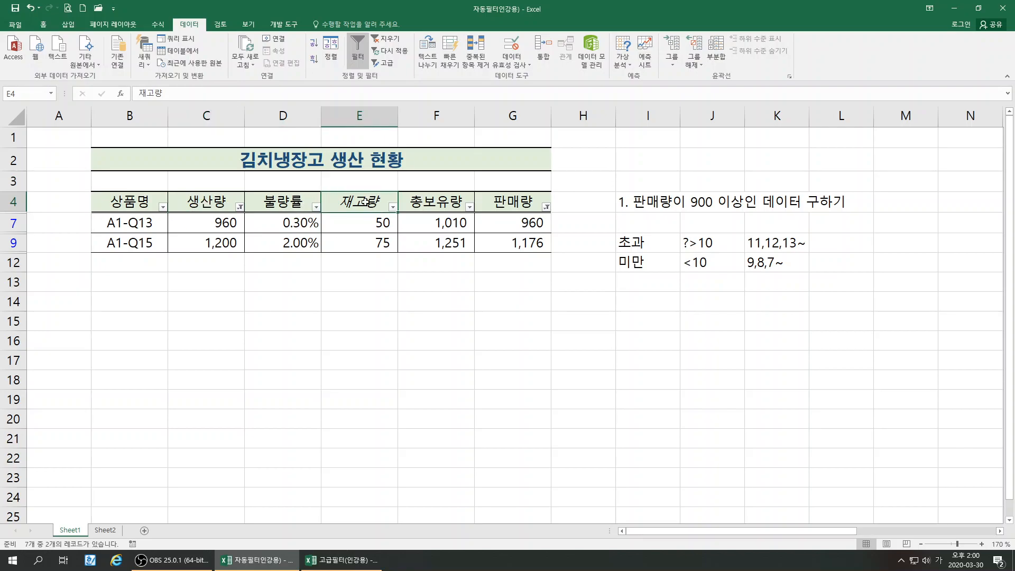
left_click_drag(218, 204, 361, 202)
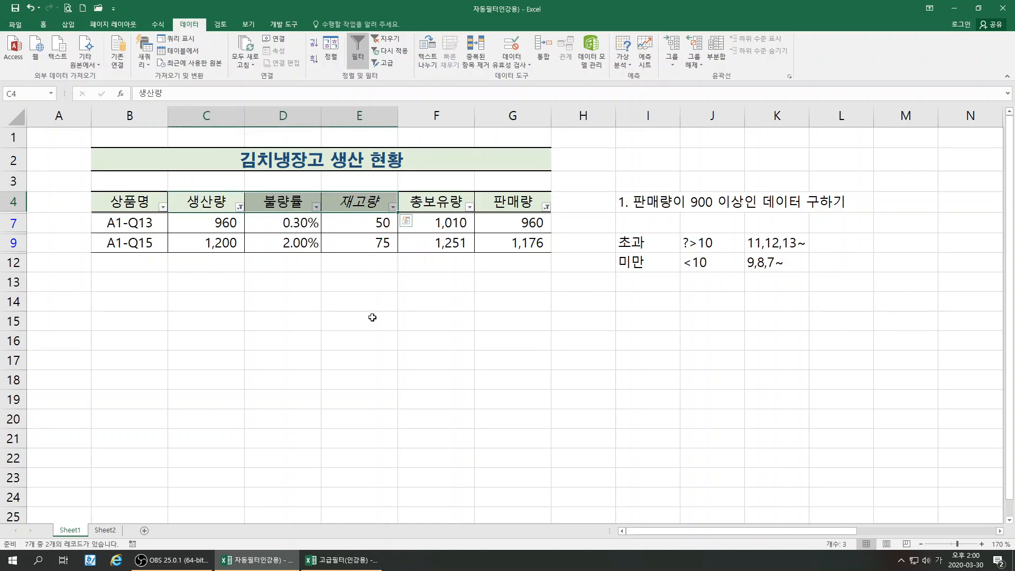
Clear all filters from the table and move the comparison notes down so they start in cell I11
left_click(217, 203)
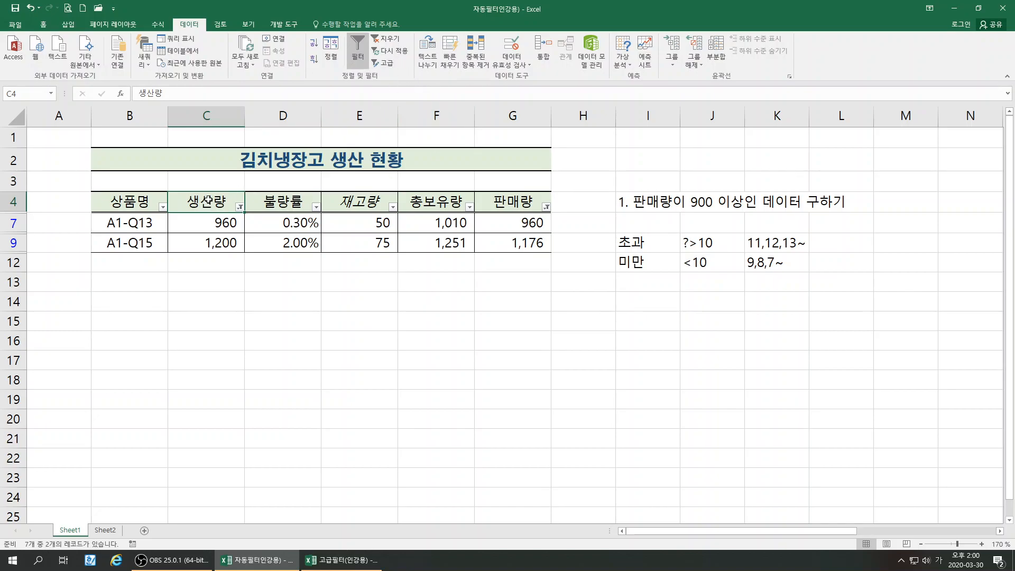
left_click(389, 35)
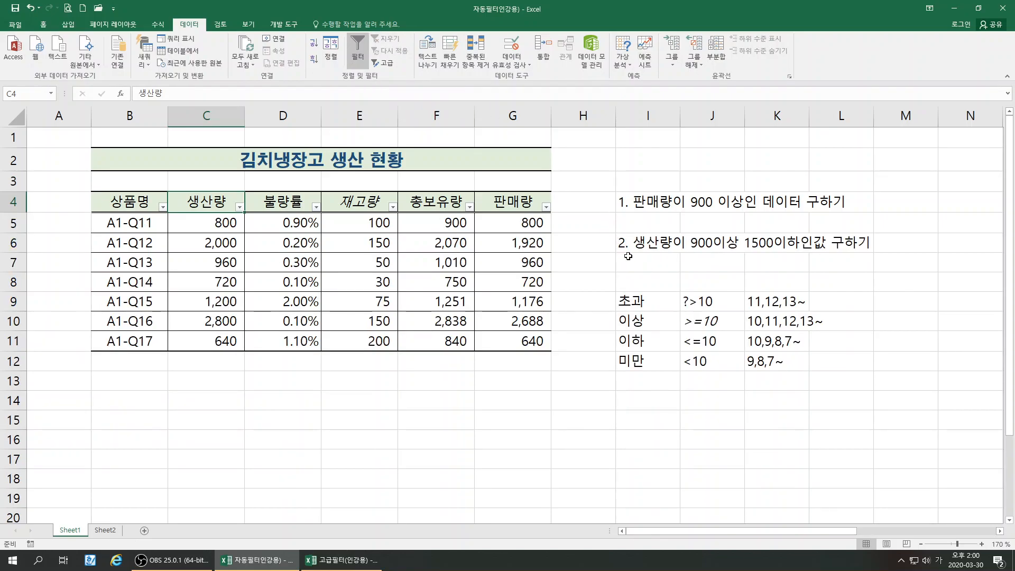
left_click_drag(629, 300, 729, 430)
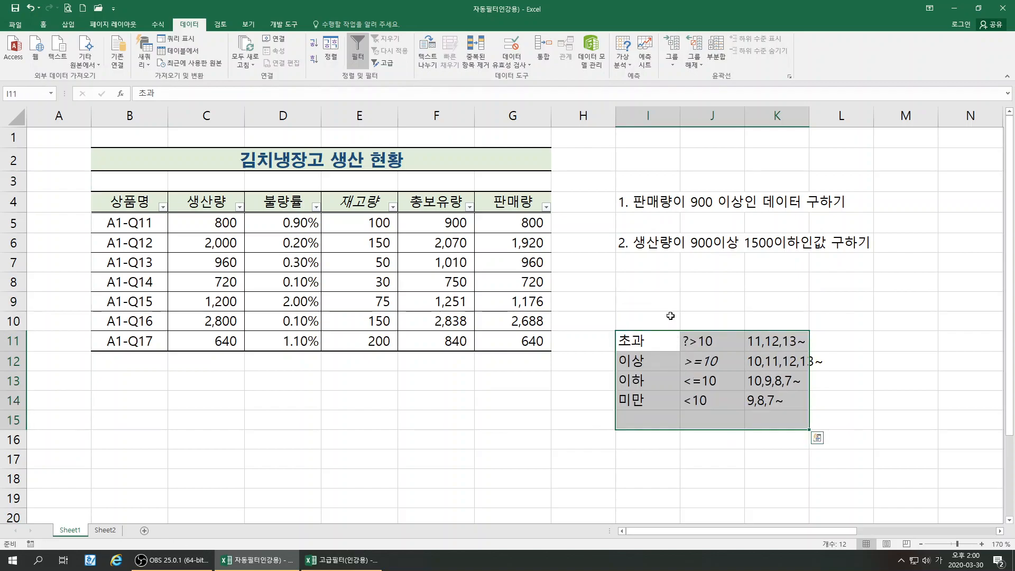
Enter the third task note "3. 생산량 1500이상 800이하" in cell I8
left_click(640, 285)
type("3. ")
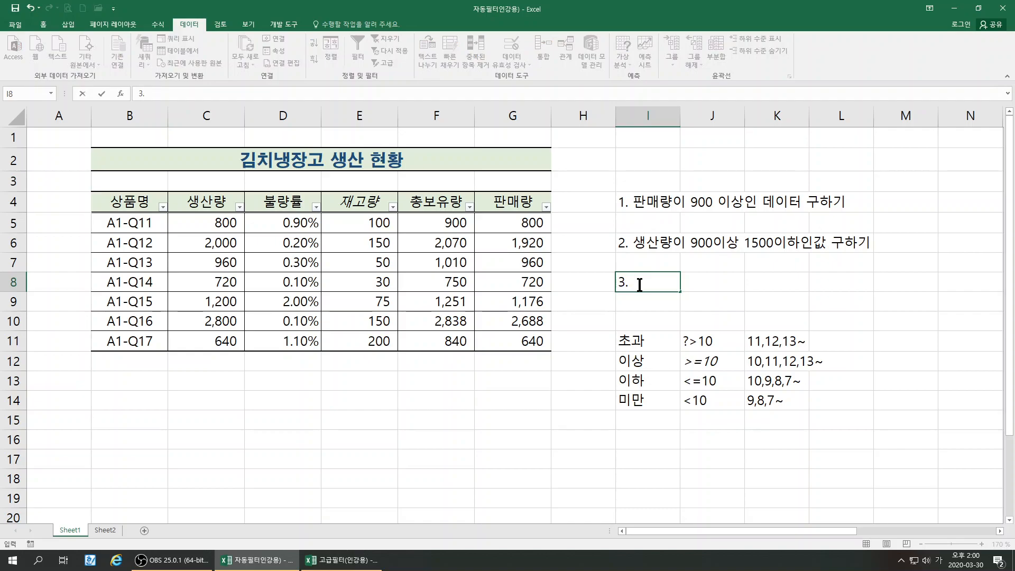
type("생산랴")
type("ㅇ ")
type("15")
type("00")
type("이상 ")
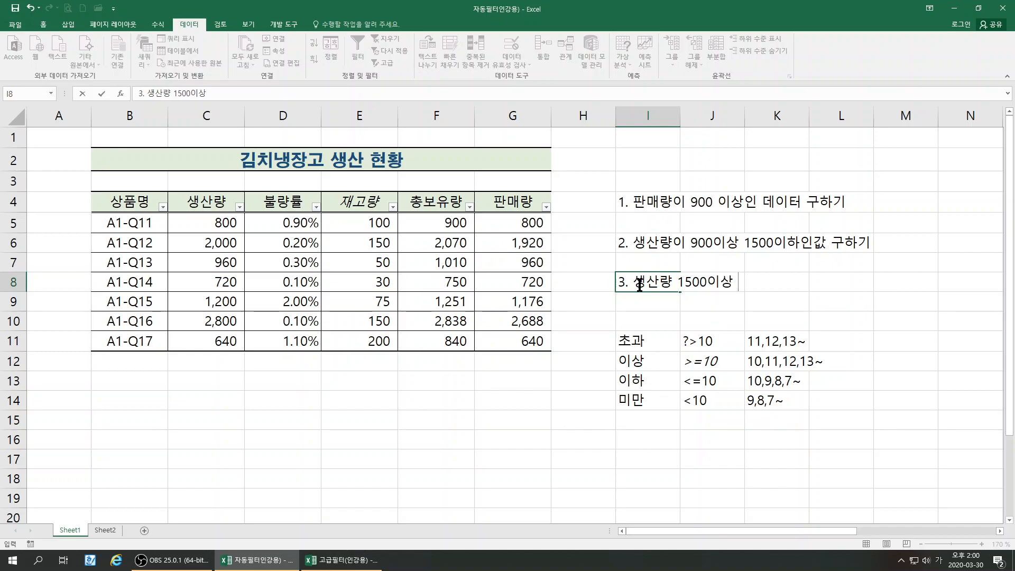
type("800이하")
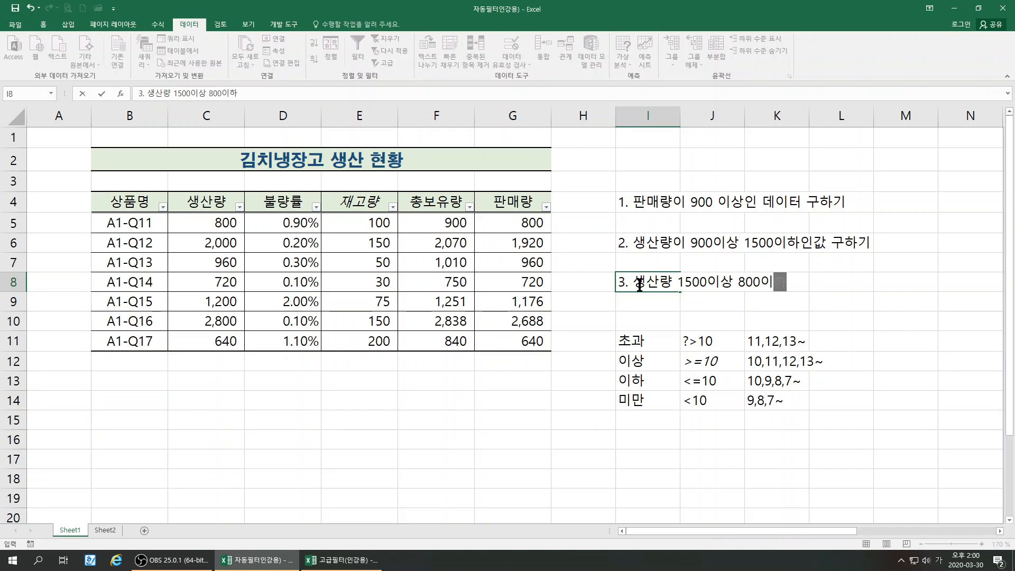
key("Return")
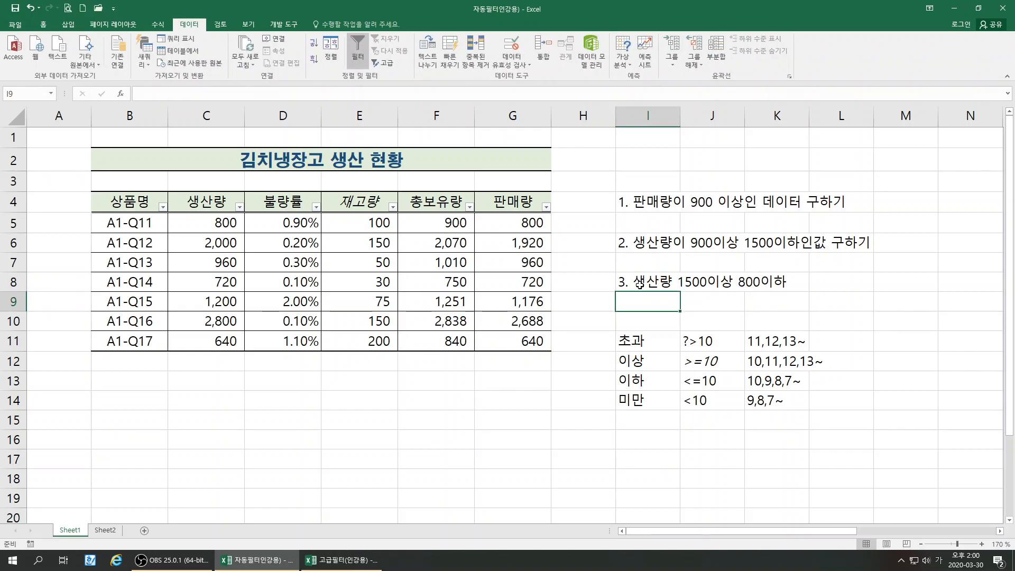
Insert 이거나 between the two conditions in cell I8 so the note reads "3. 생산량 1500이상 이거나 800이하"
double_click(641, 283)
left_click(736, 284)
type("이거나")
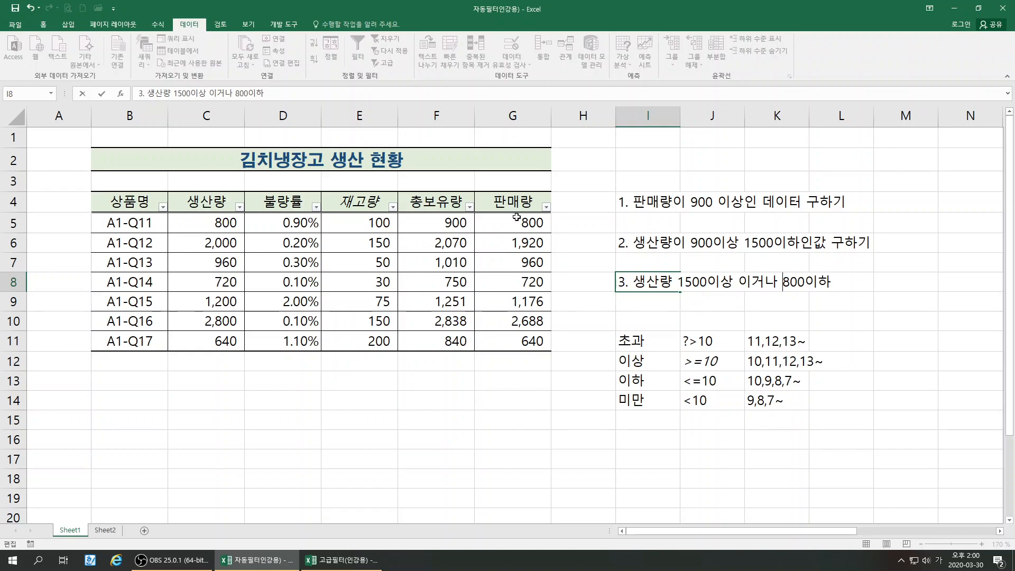
left_click(516, 383)
left_click_drag(220, 203, 219, 341)
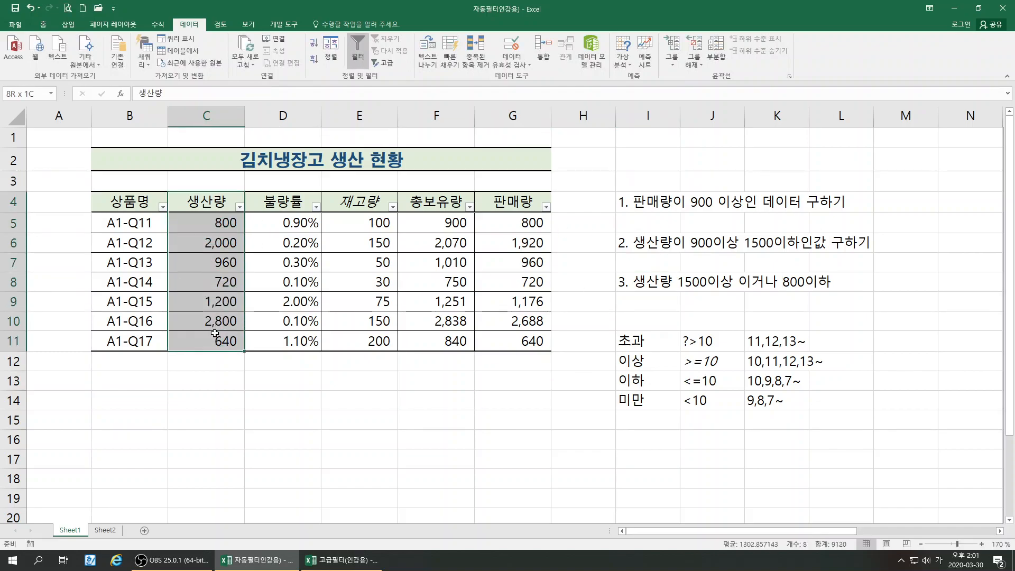
left_click(709, 281)
left_click(773, 281)
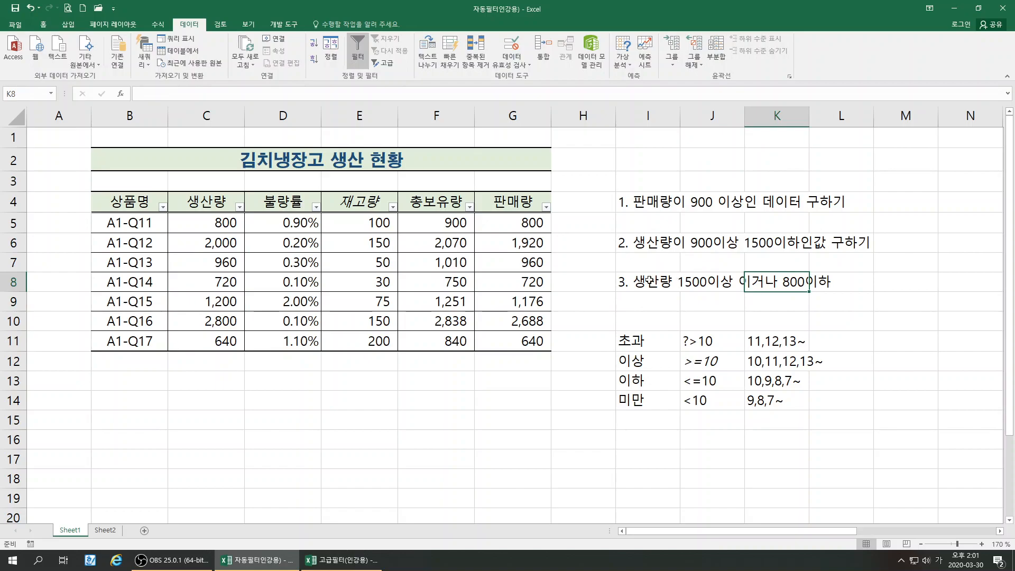
left_click(638, 281)
left_click(592, 358)
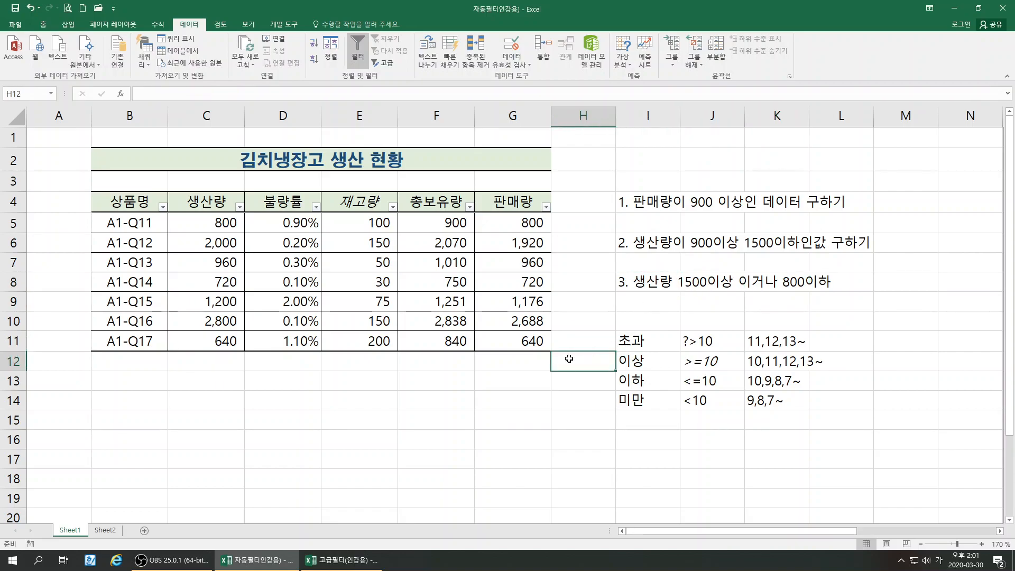
Filter the 생산량 column with a custom number filter for values greater than or equal to 1500 or less than or equal to 800
left_click(208, 200)
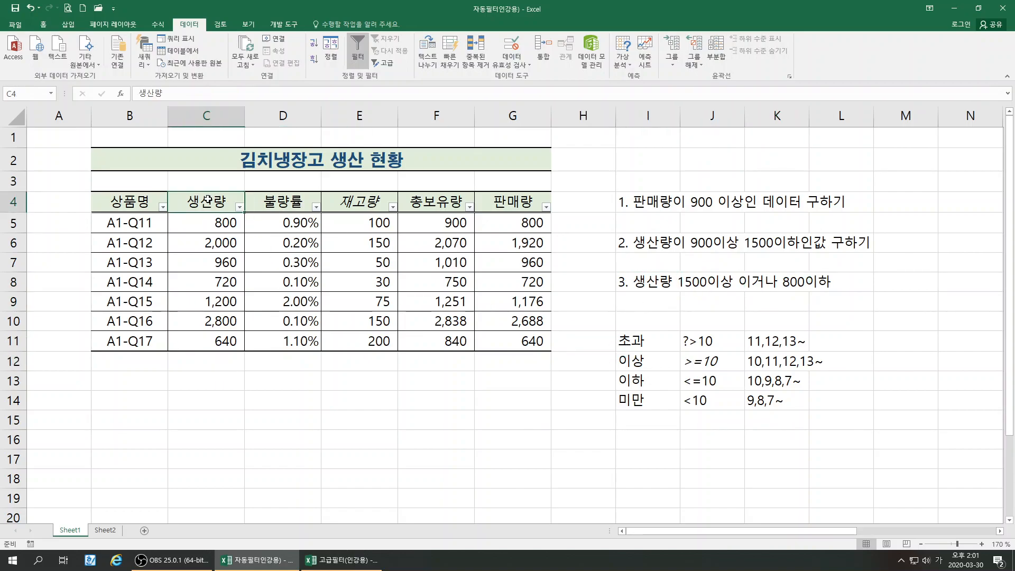
left_click(239, 207)
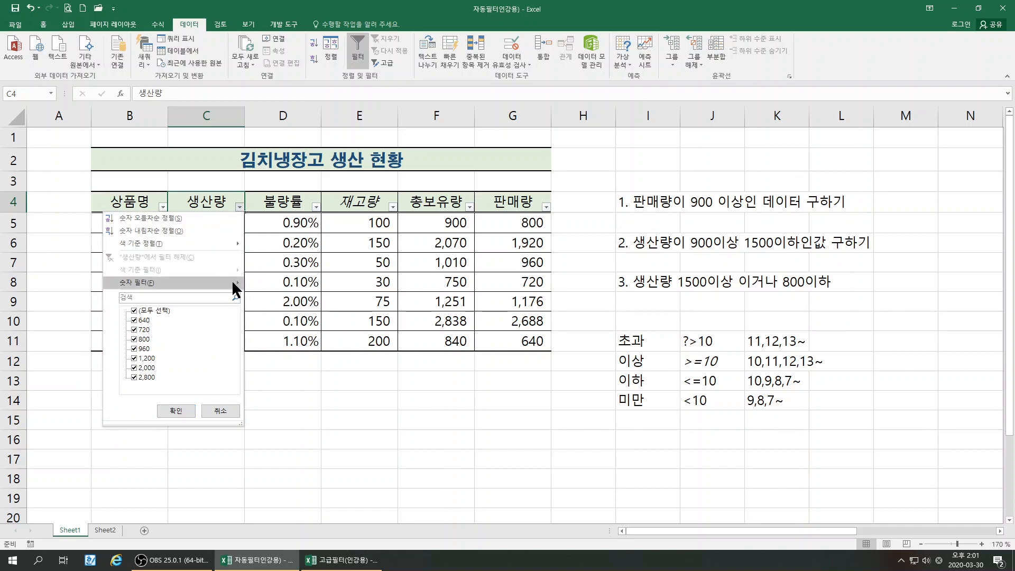
mouse_move(233, 283)
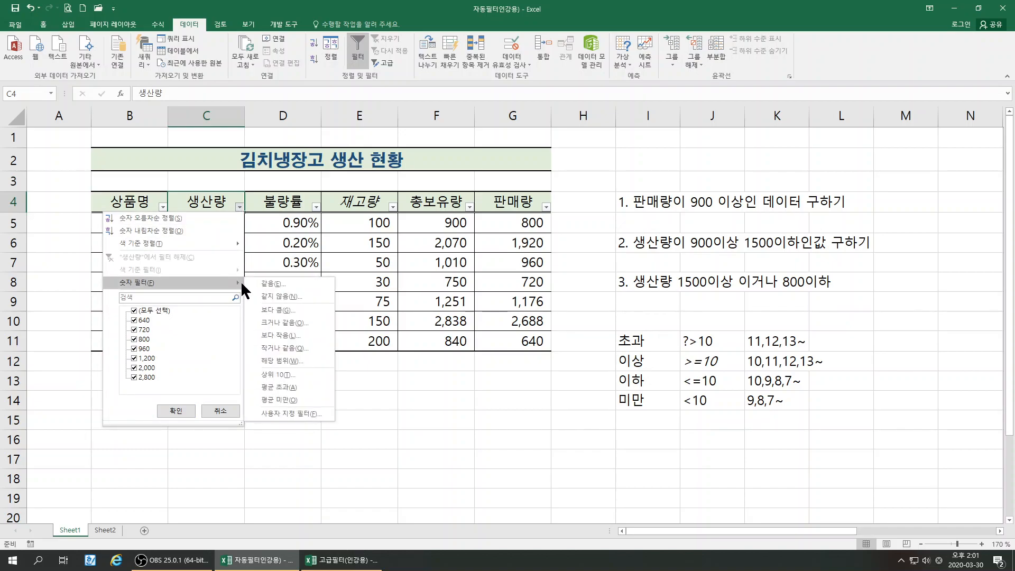
left_click(280, 323)
type("1500")
left_click_drag(540, 283, 346, 344)
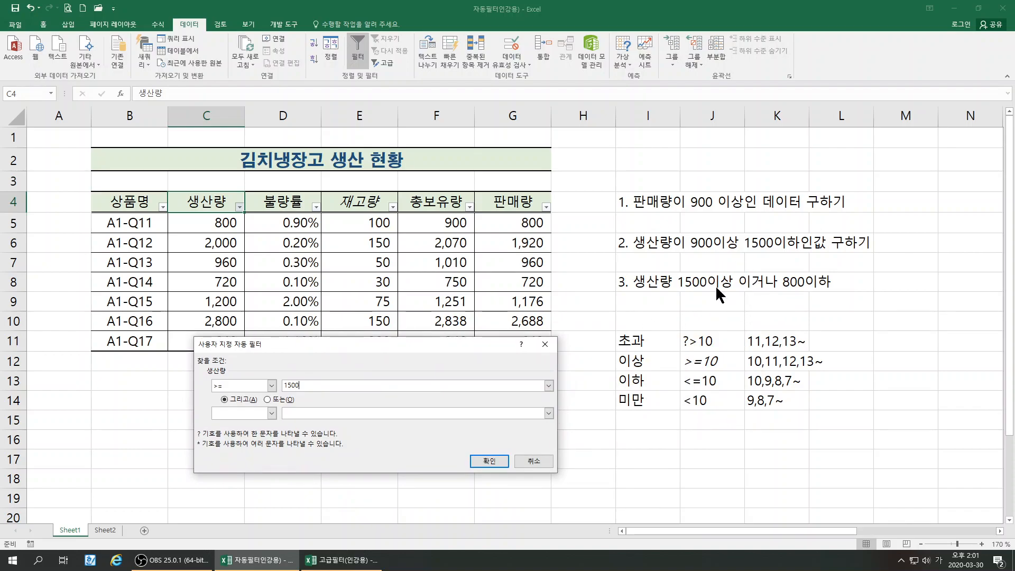
left_click(271, 413)
left_click(273, 463)
left_click(227, 463)
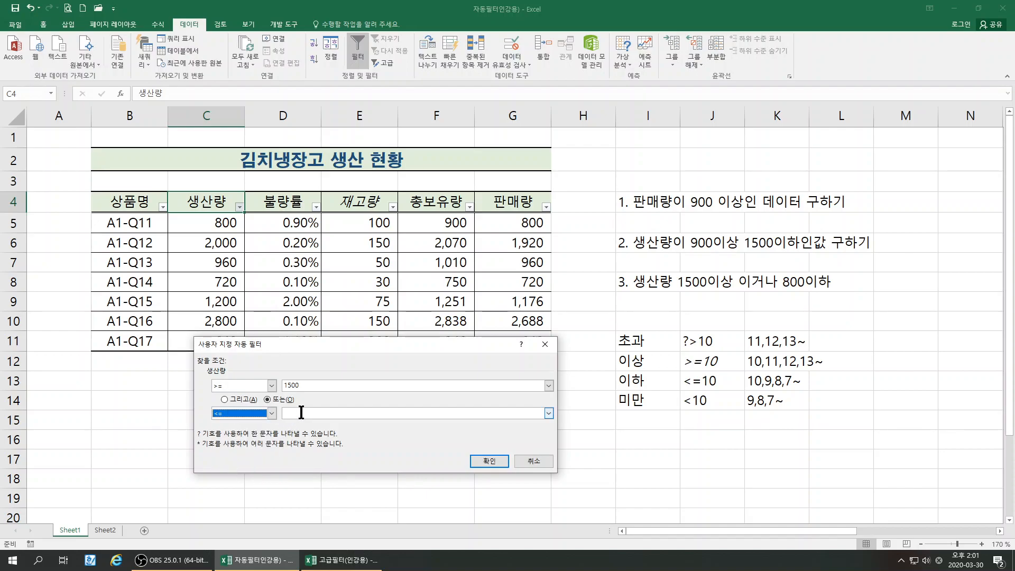
left_click(302, 413)
type("800")
left_click(489, 461)
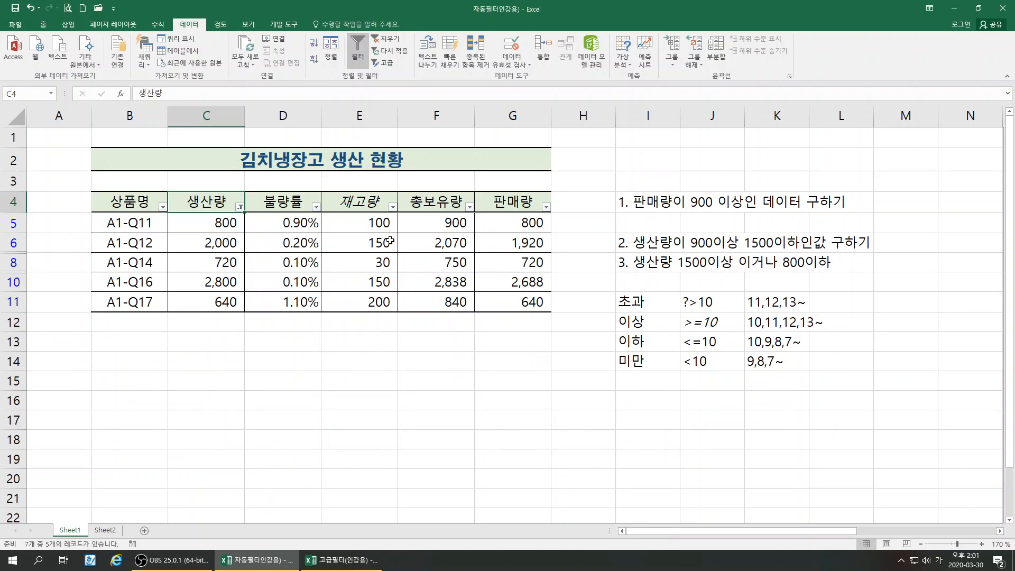
Examine the 생산량 values left in the table against both parts of the or condition
left_click(225, 228)
left_click(228, 244)
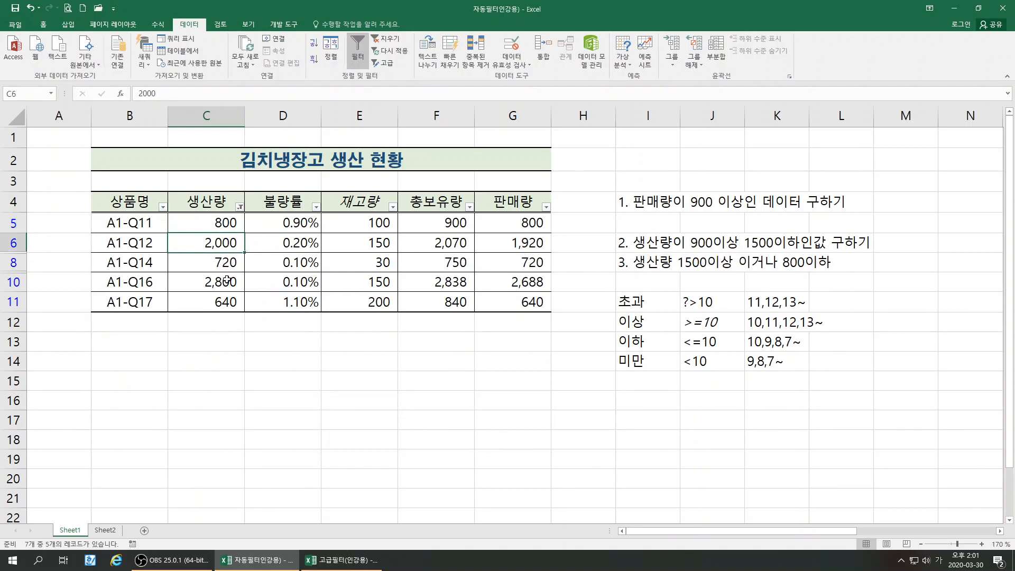
left_click(227, 277)
left_click(224, 246)
left_click(222, 286)
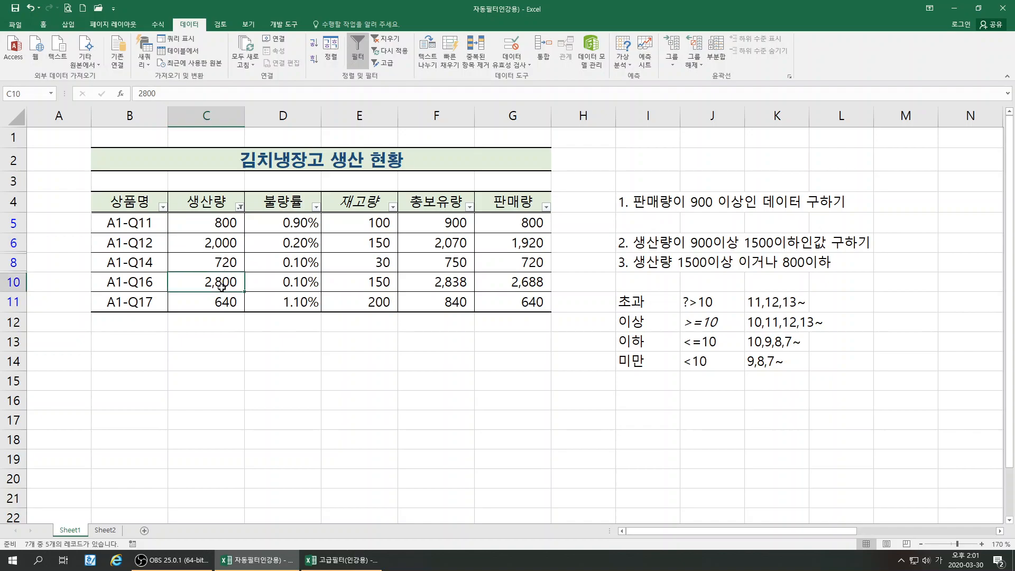
left_click(225, 225)
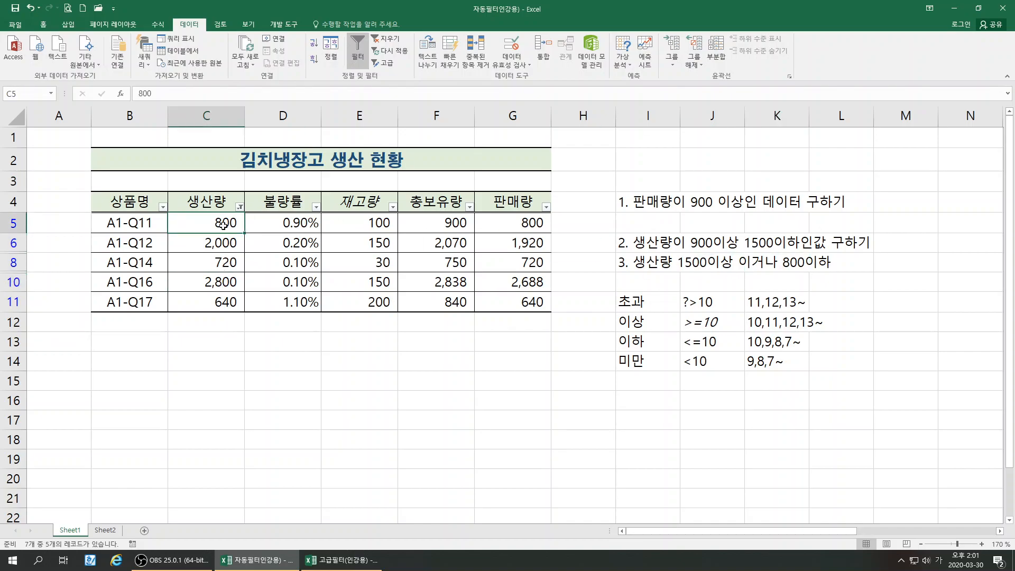
left_click(232, 263)
left_click(236, 301)
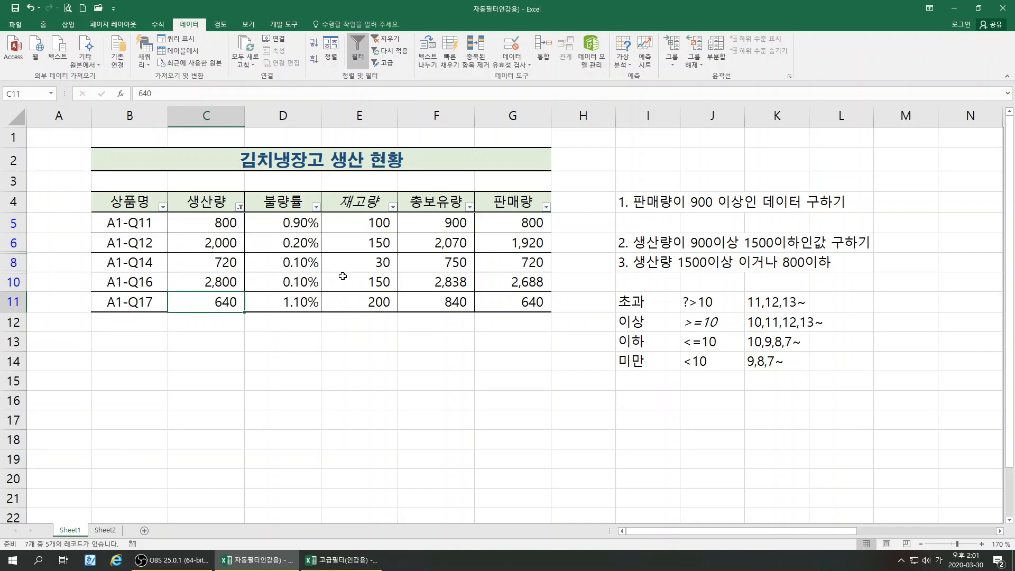
left_click_drag(205, 209, 207, 298)
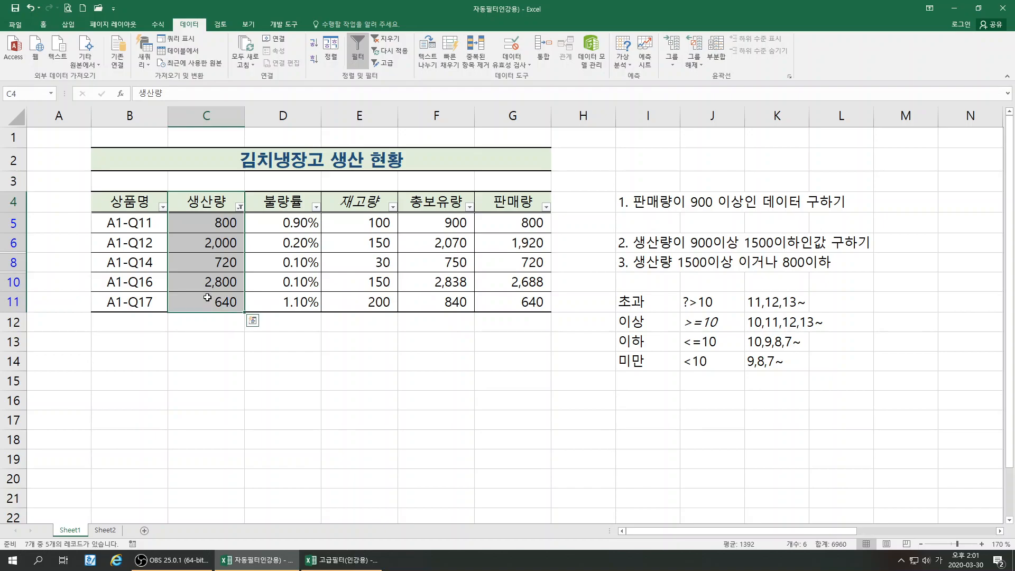
left_click(221, 203)
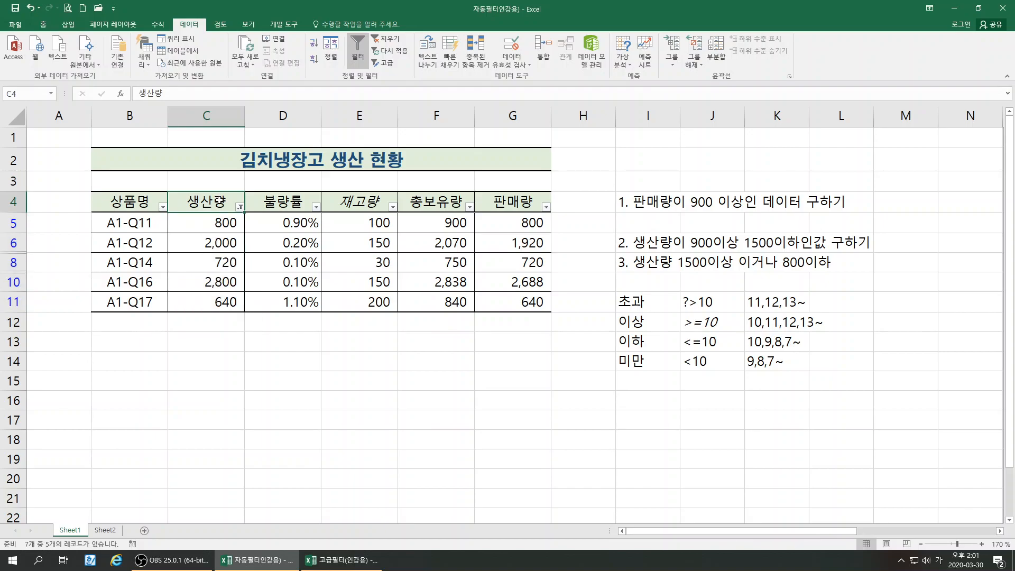
Switch to Sheet2, which holds the 고객관리 table
left_click(110, 532)
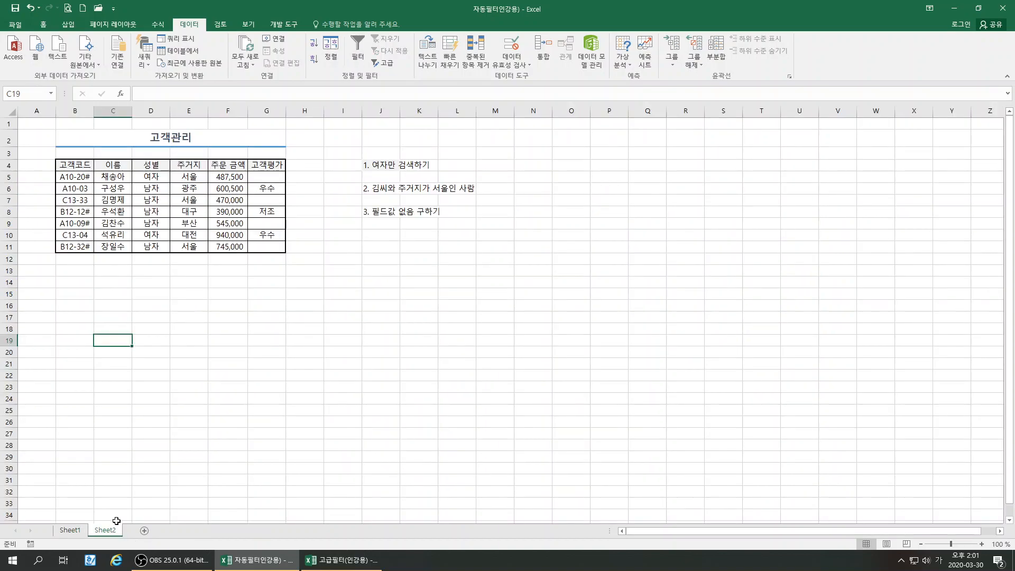
Examine the three filter tasks listed beside the 고객관리 table
left_click(344, 320)
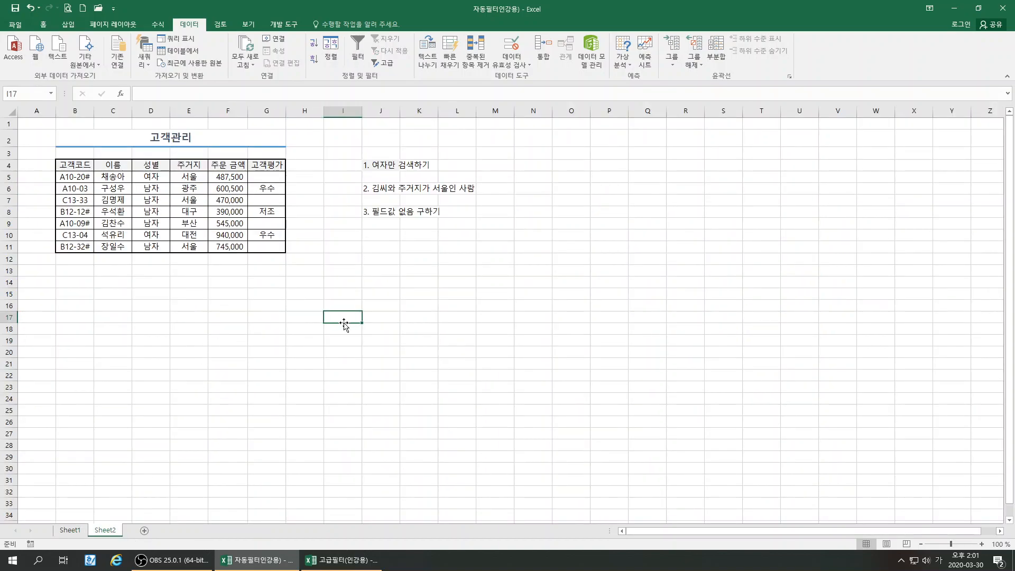
left_click(388, 163)
left_click(395, 289)
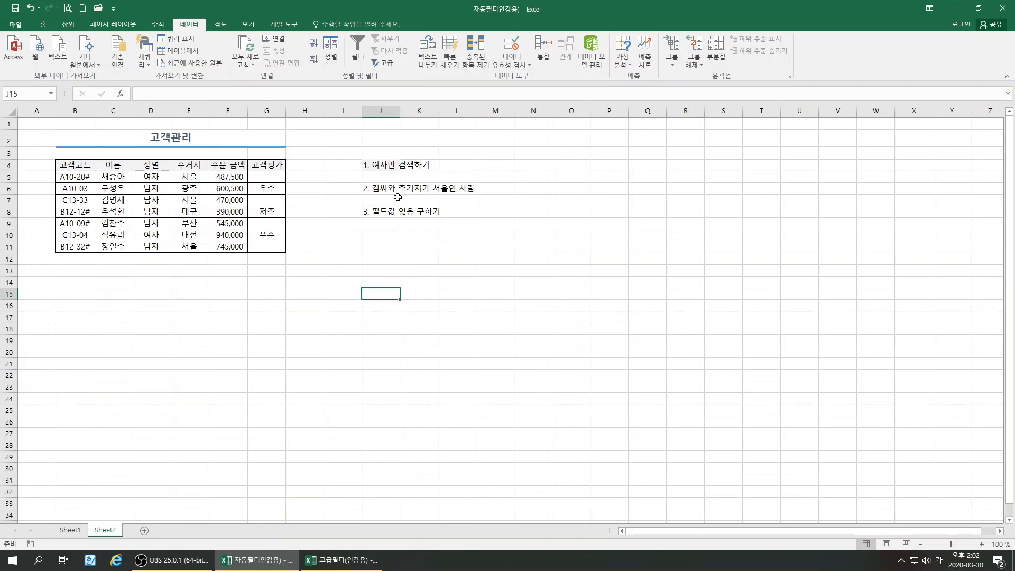
left_click(380, 190)
left_click(387, 279)
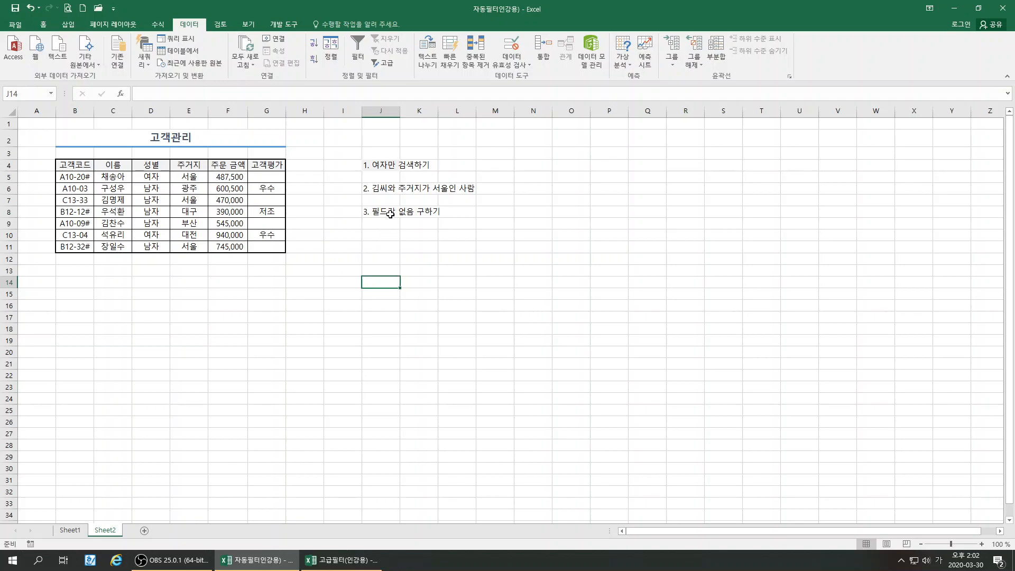
left_click(319, 341)
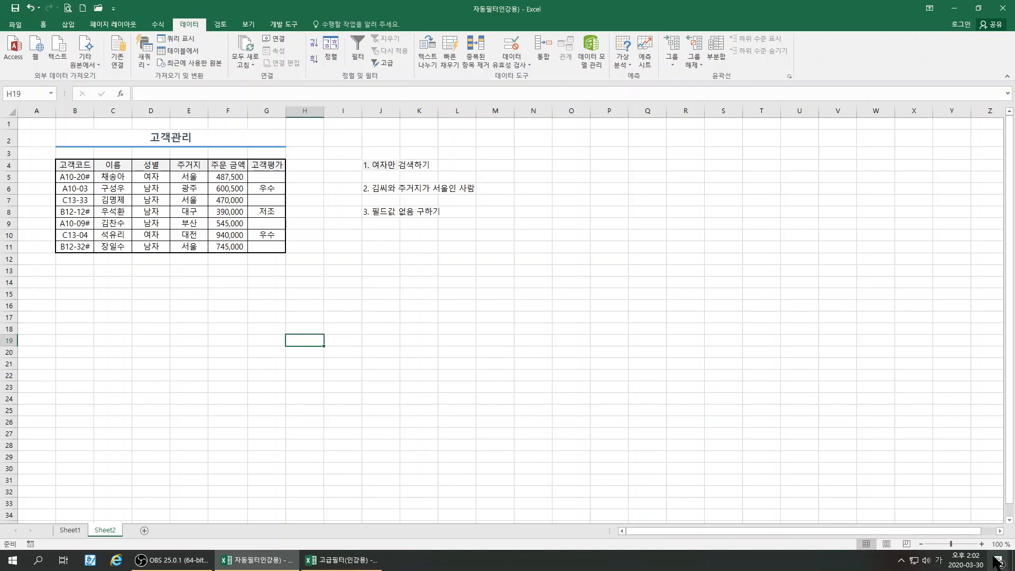
Set the zoom of Sheet2 to 140% to enlarge the 고객관리 table and its task list
left_click(983, 544)
left_click(982, 544)
left_click(983, 544)
left_click(982, 544)
left_click(982, 544)
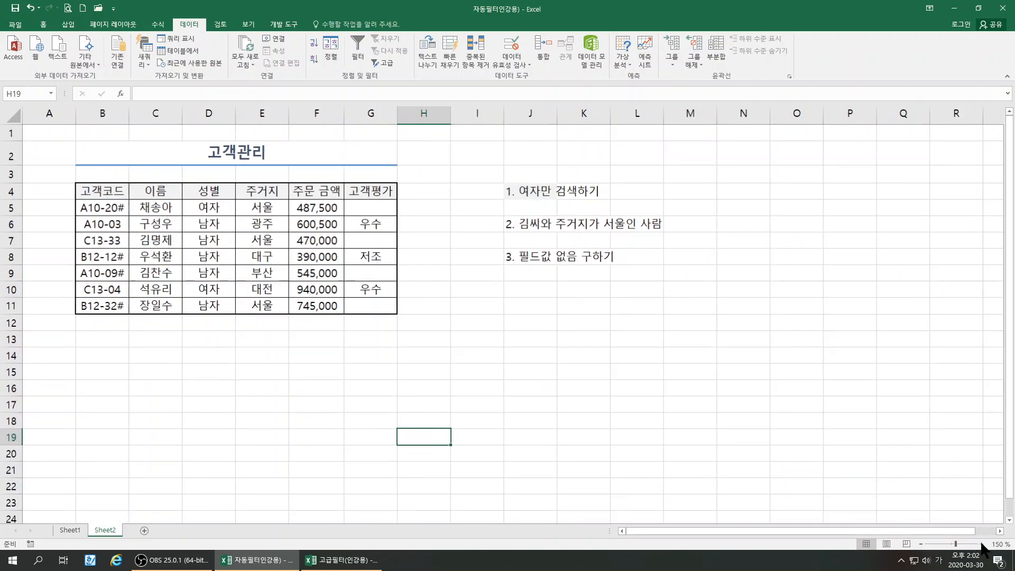
left_click(982, 544)
left_click(686, 412)
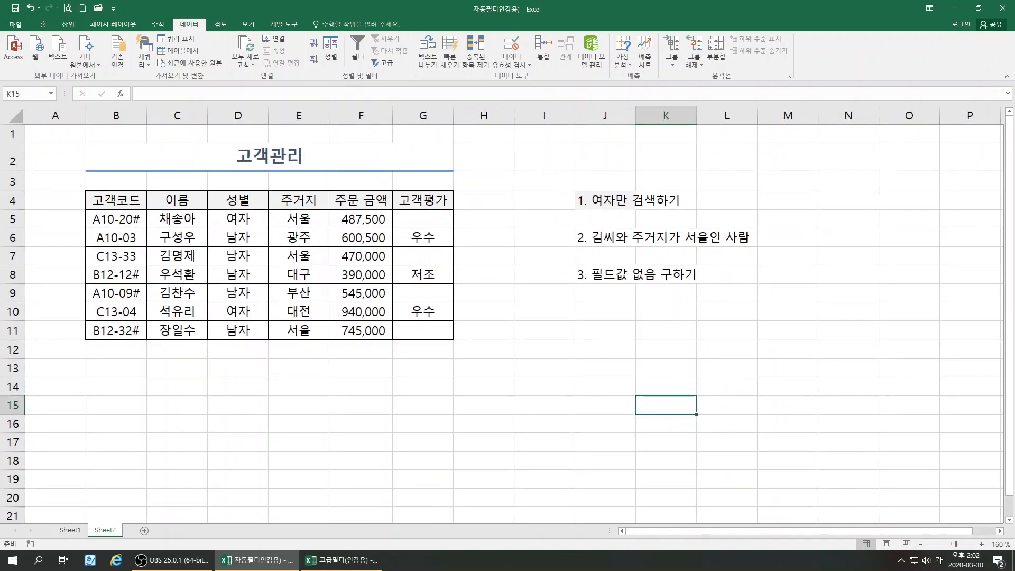
left_click(920, 545)
left_click(921, 544)
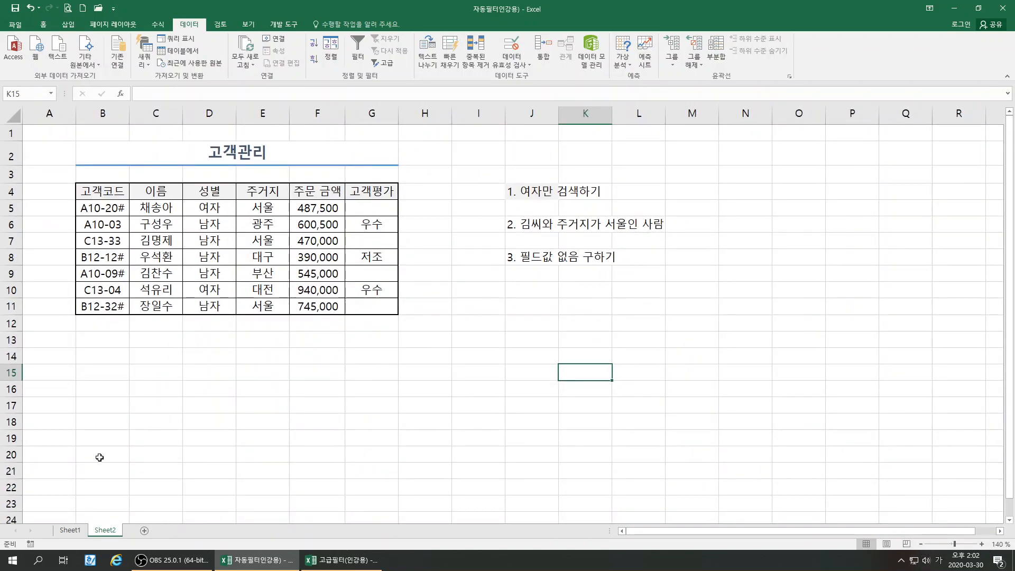
left_click(75, 532)
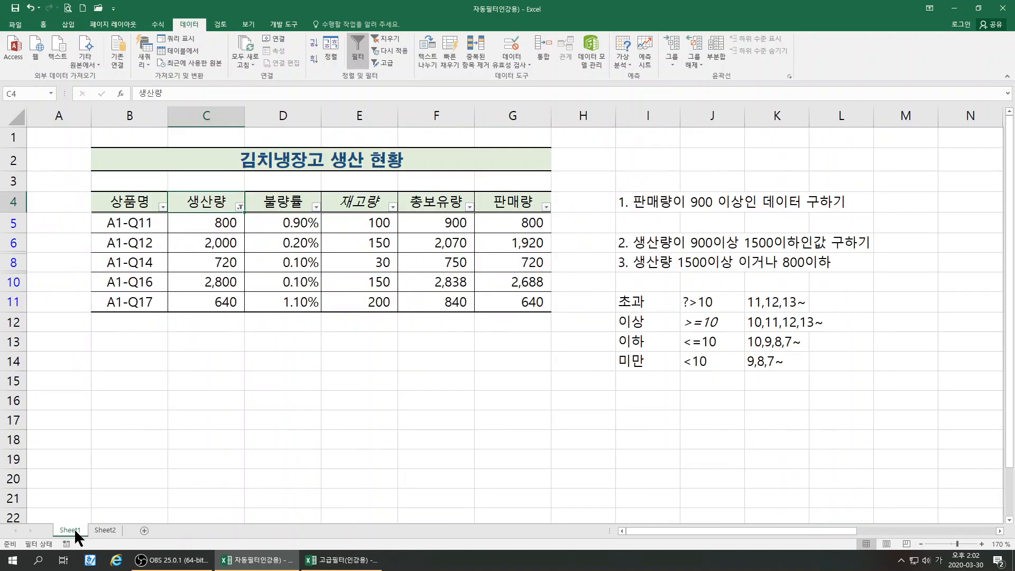
left_click(104, 531)
left_click(350, 421)
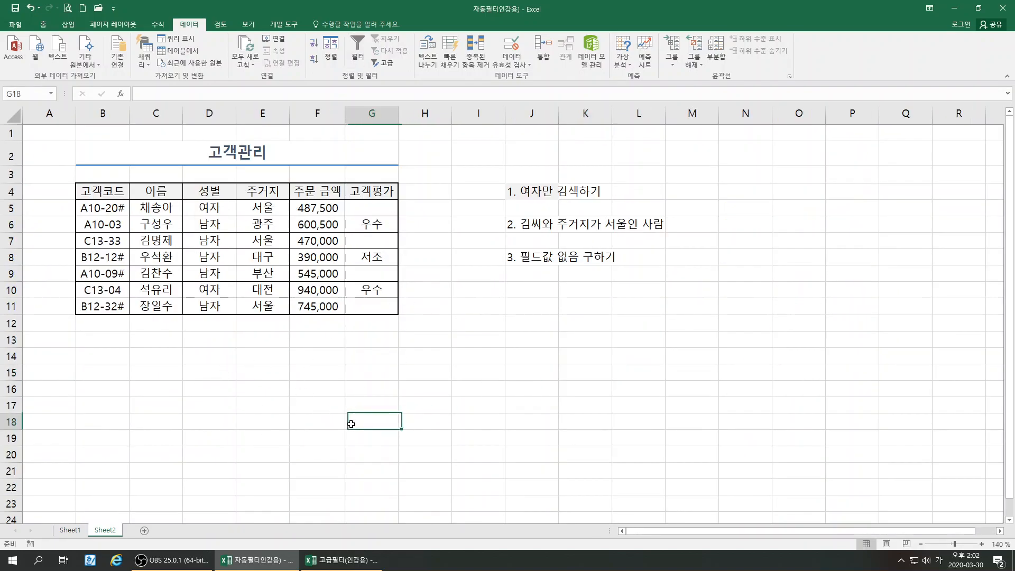
Turn on AutoFilter for the 고객관리 table and widen columns B through G equally so the headers fit beside their filter arrows
left_click(114, 189)
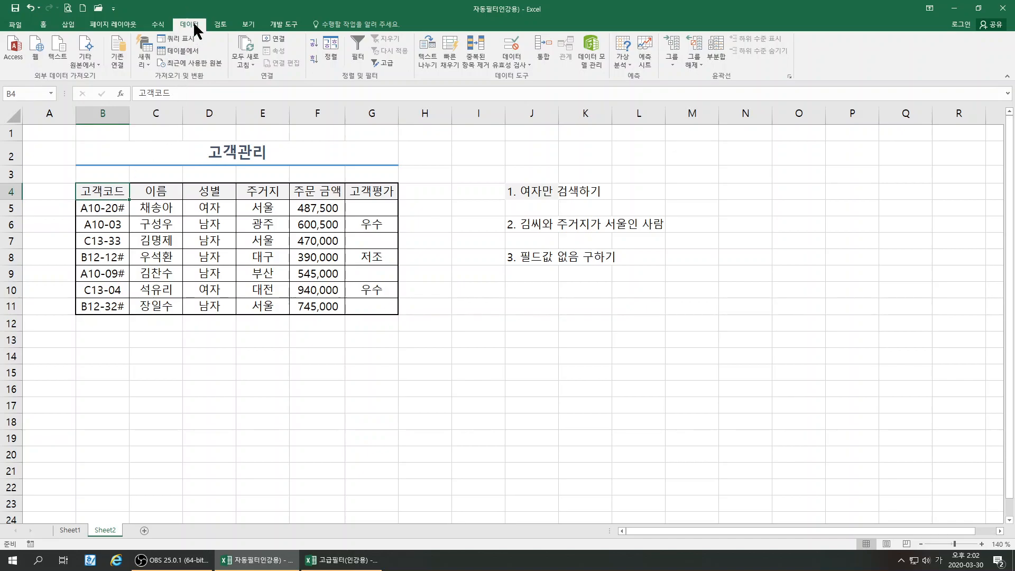
left_click(357, 58)
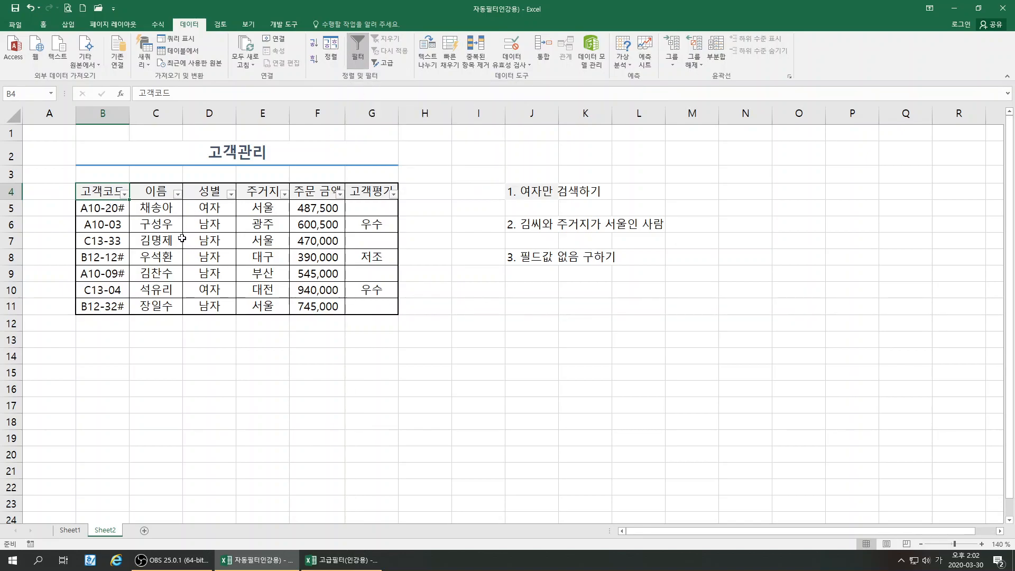
left_click_drag(102, 113, 365, 116)
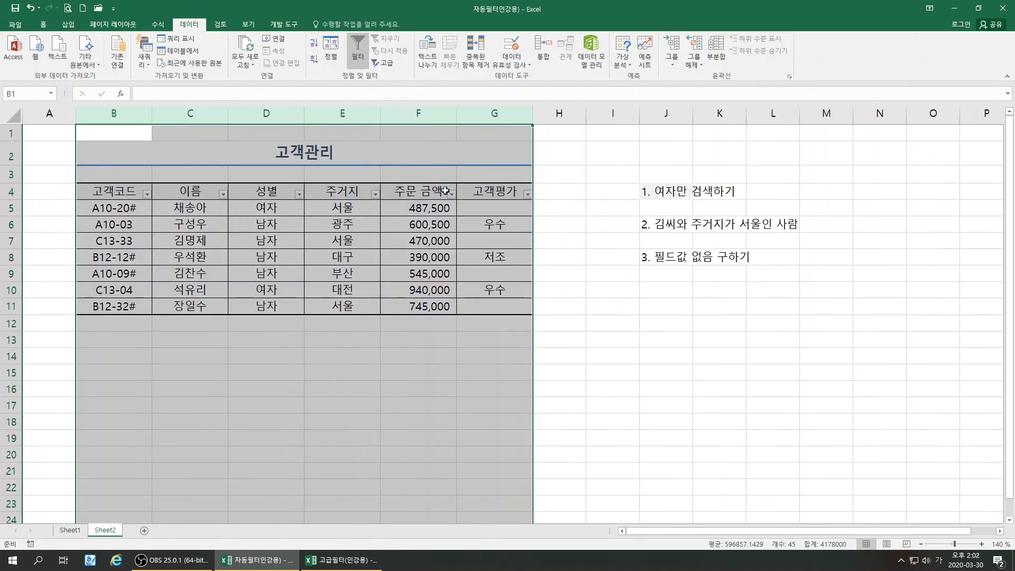
left_click(337, 412)
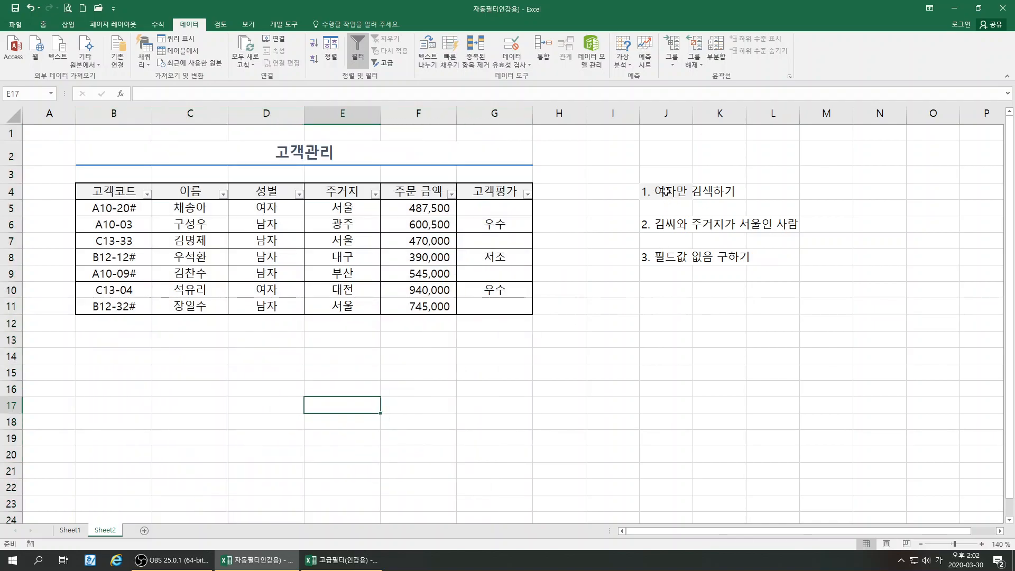
Filter the 성별 column to show only 여자
left_click(298, 194)
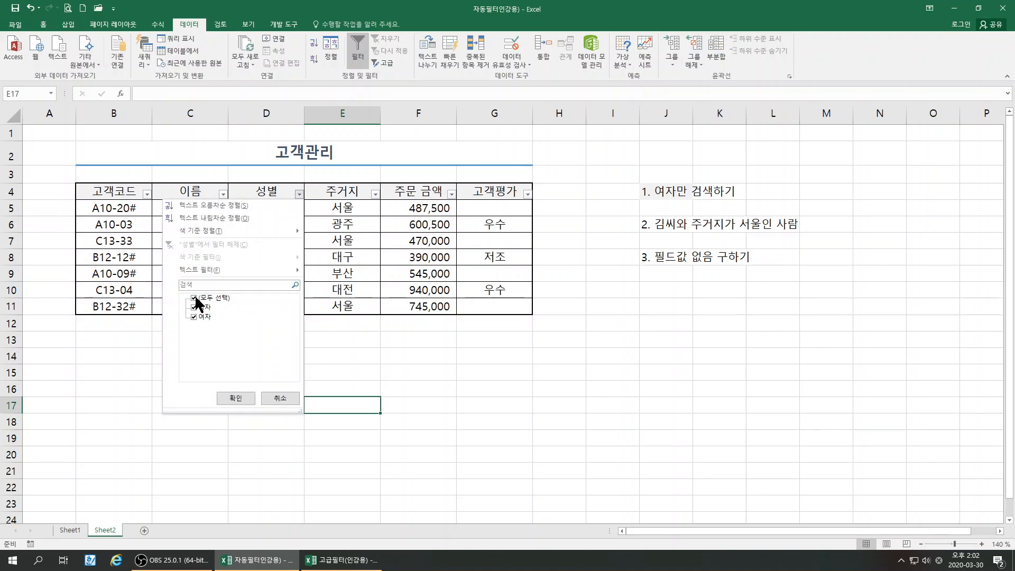
left_click(202, 307)
left_click(238, 400)
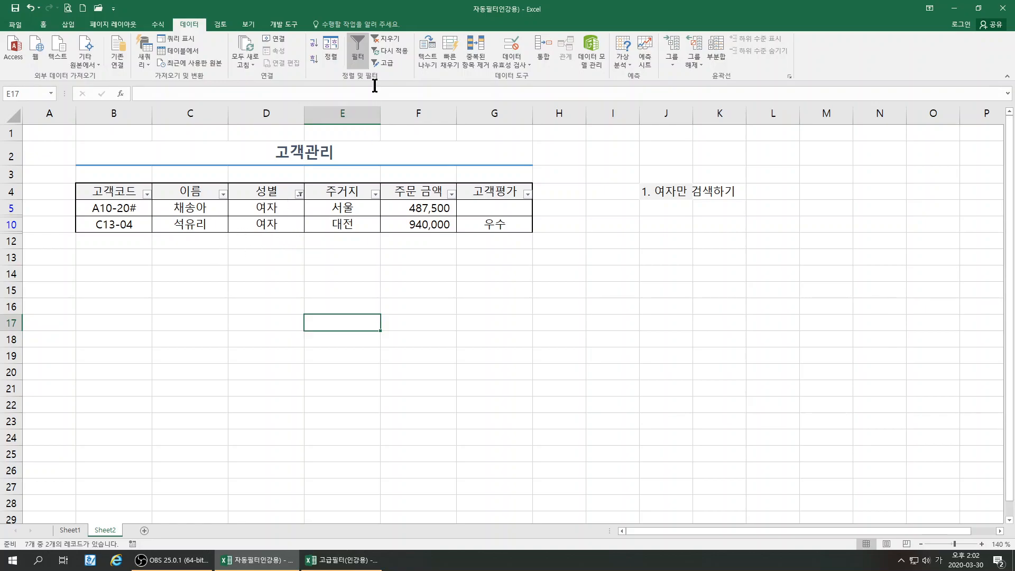
Clear the 성별 filter, and filter the 이름 column with a text filter for entries beginning with 김
left_click(388, 41)
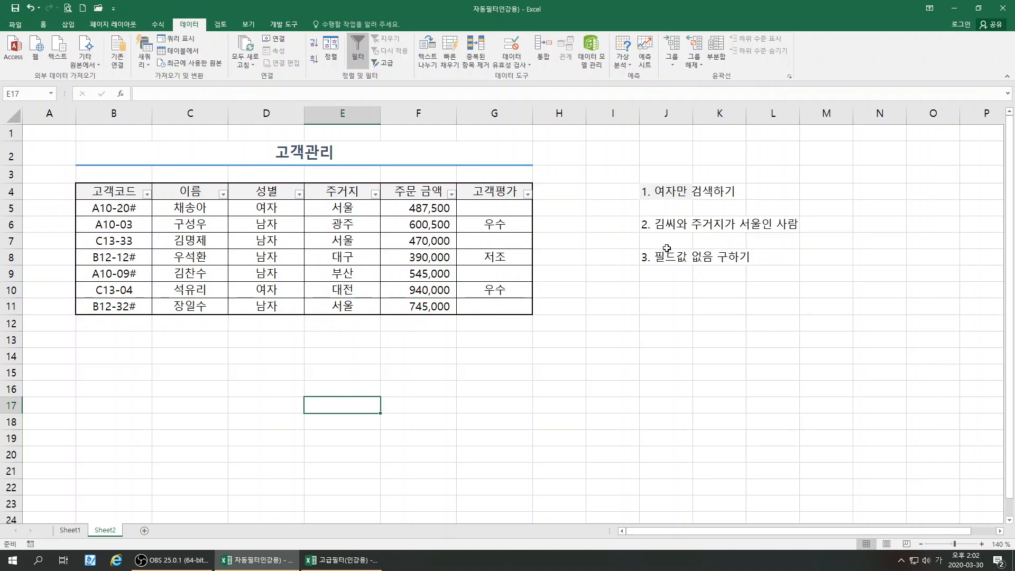
left_click(669, 224)
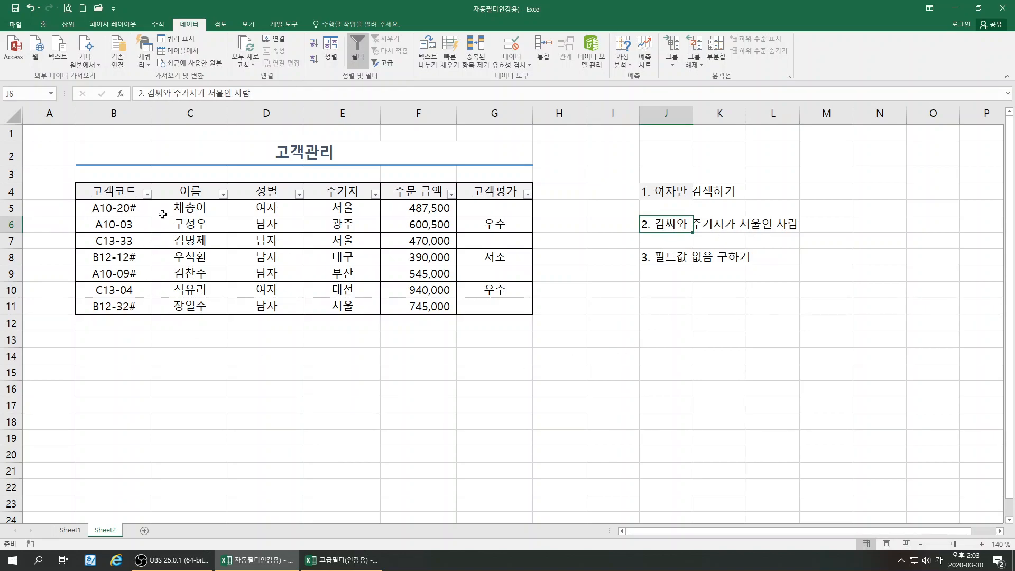
left_click(200, 277)
left_click(202, 241)
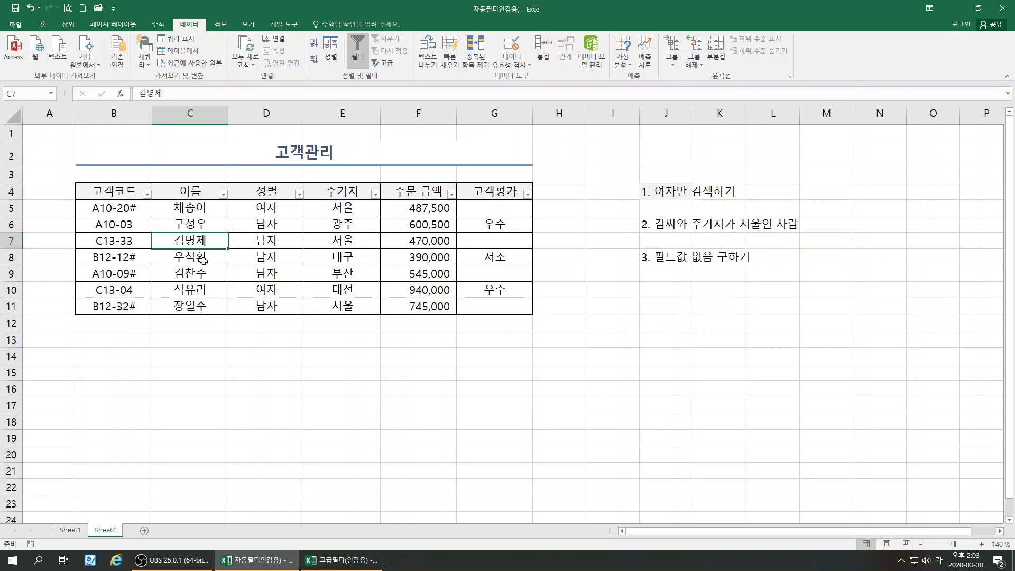
left_click(201, 224)
left_click(200, 255)
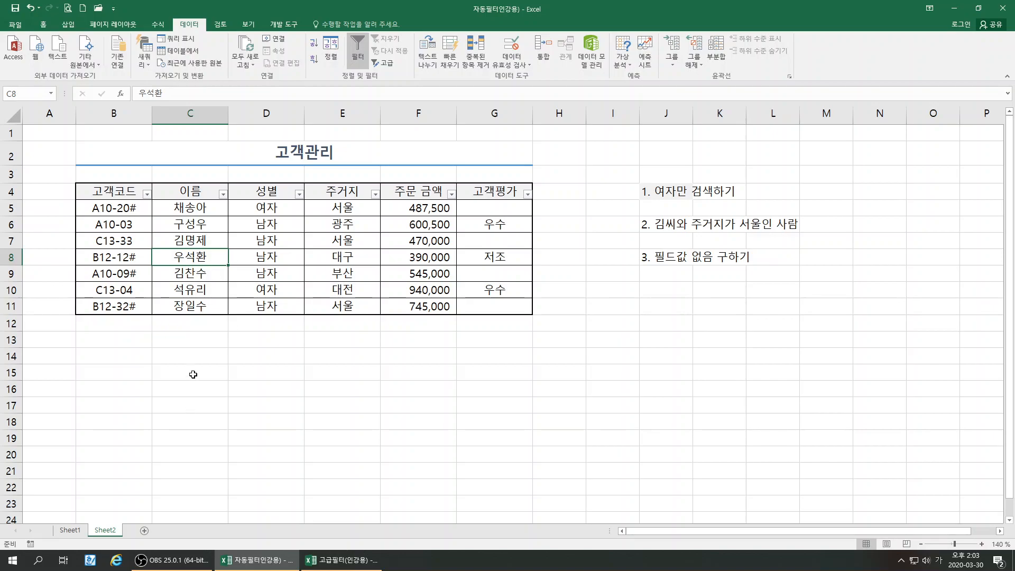
left_click(224, 194)
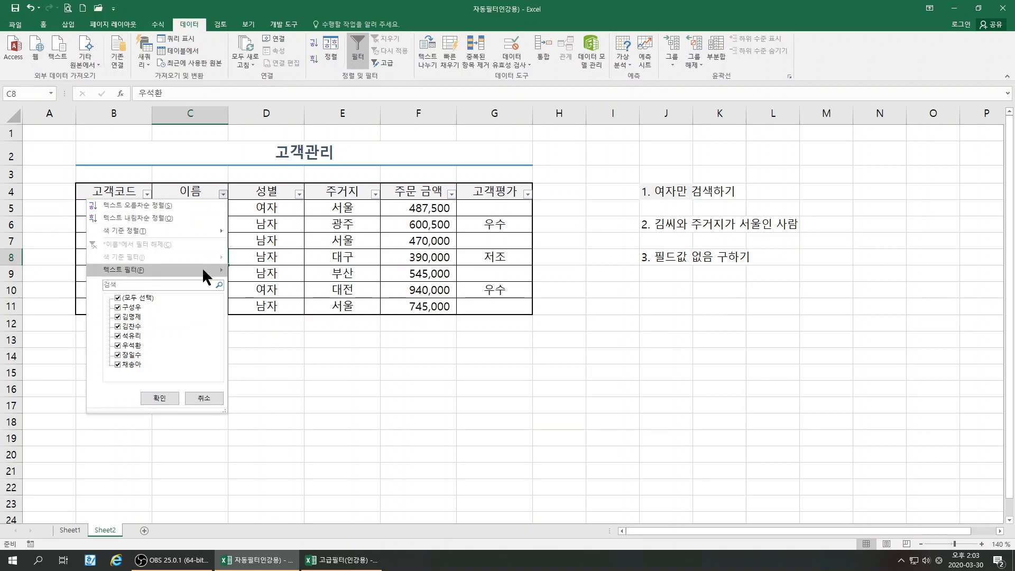
mouse_move(204, 270)
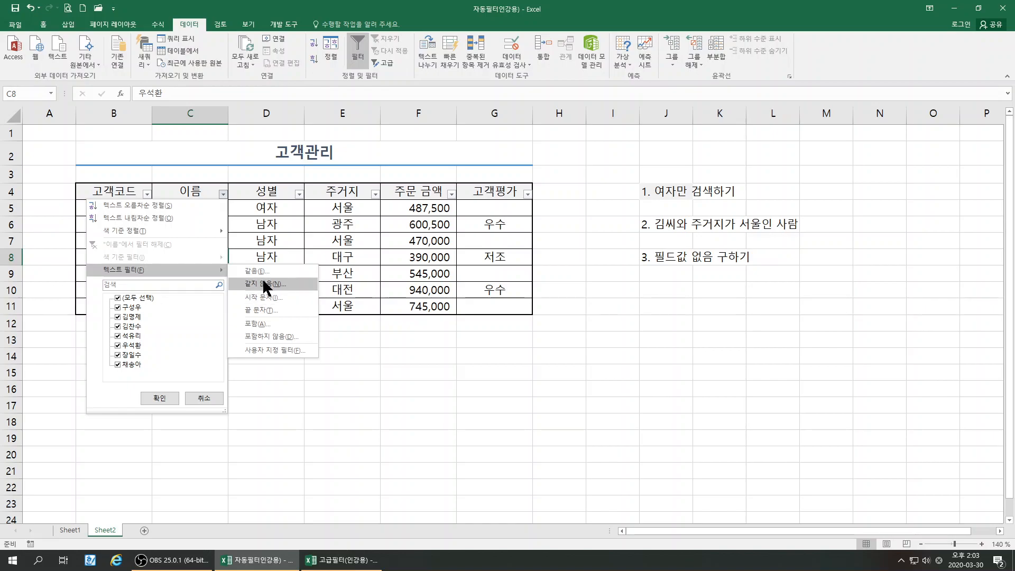
left_click(263, 297)
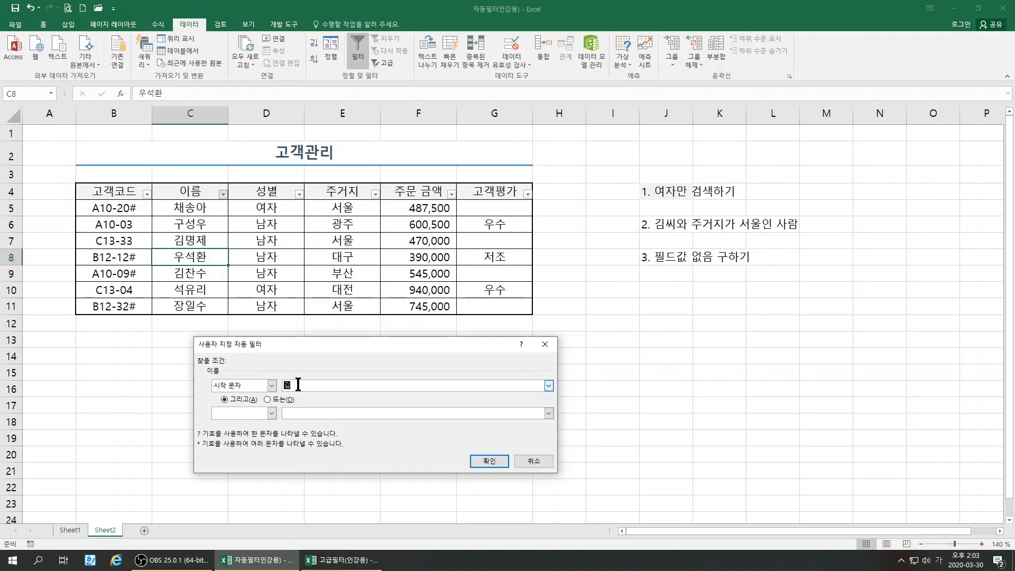
left_click(487, 459)
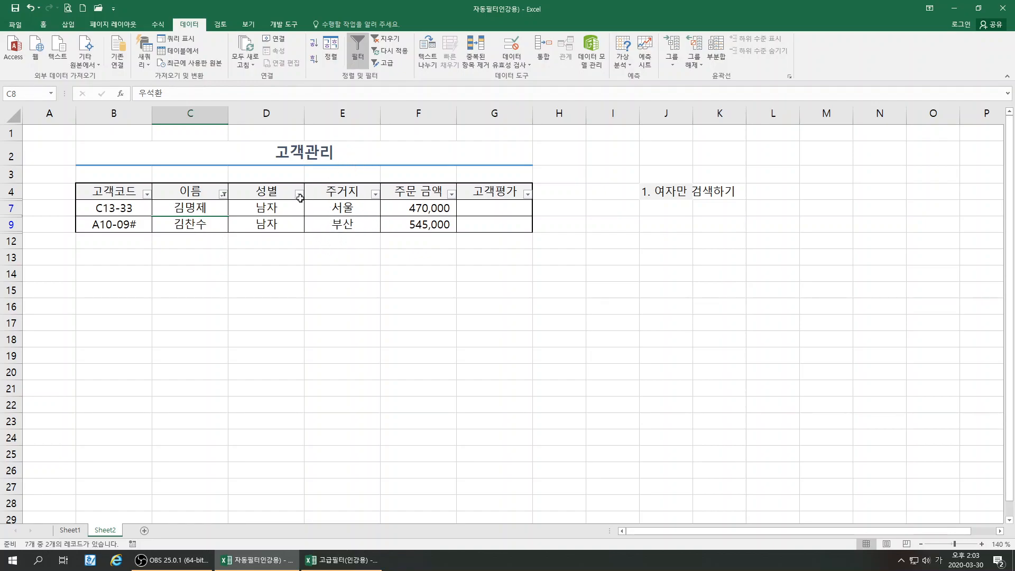
Filter the 주거지 column of the remaining rows to 서울 only by excluding 부산
left_click(343, 207)
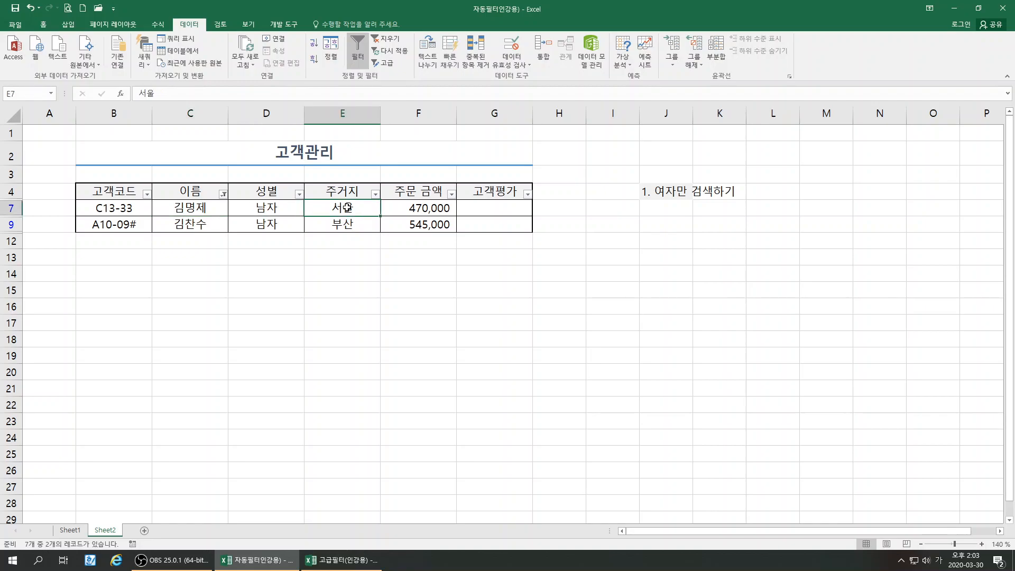
left_click(350, 223)
left_click(348, 206)
left_click(355, 193)
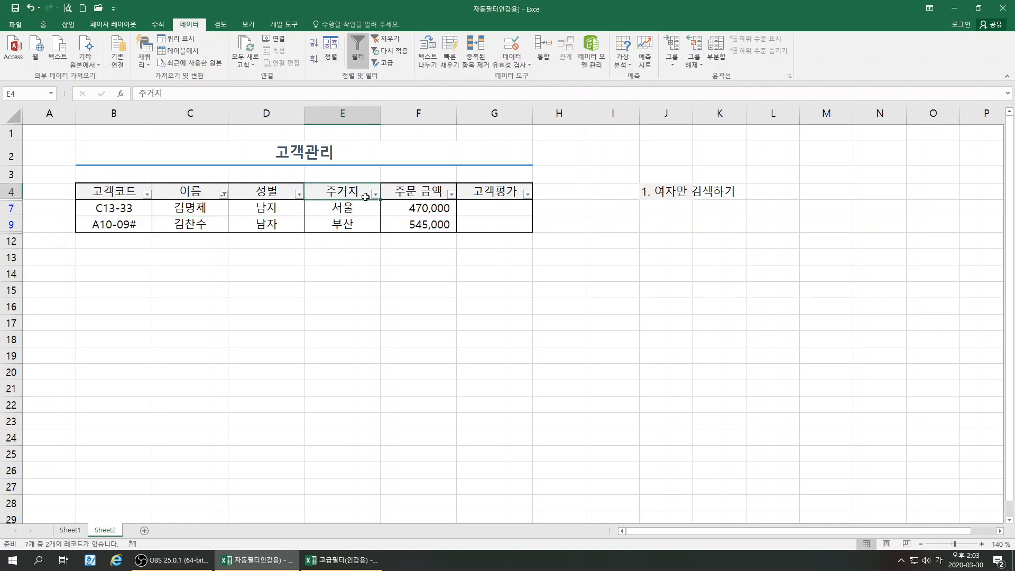
left_click(375, 194)
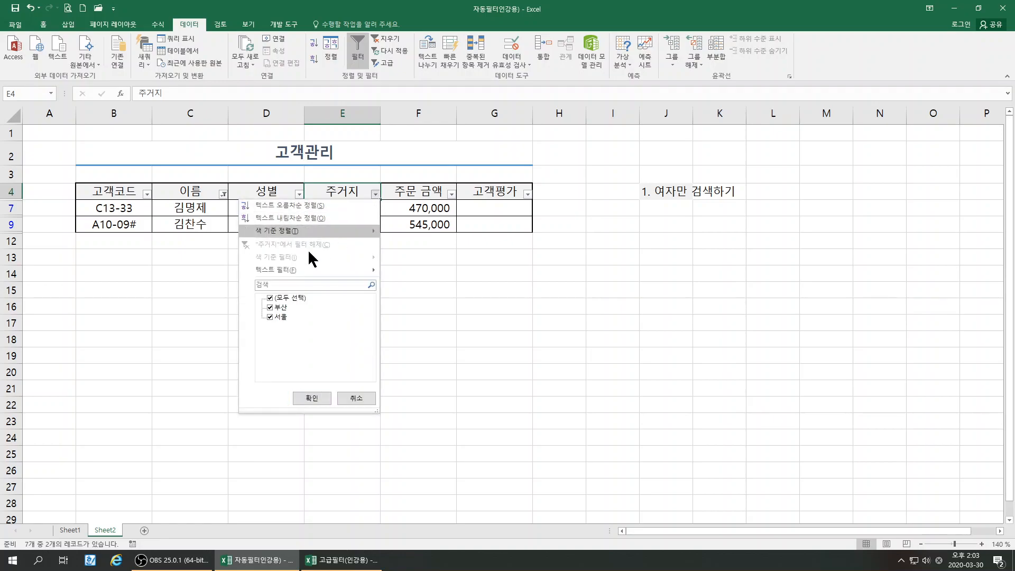
left_click(271, 306)
left_click(270, 307)
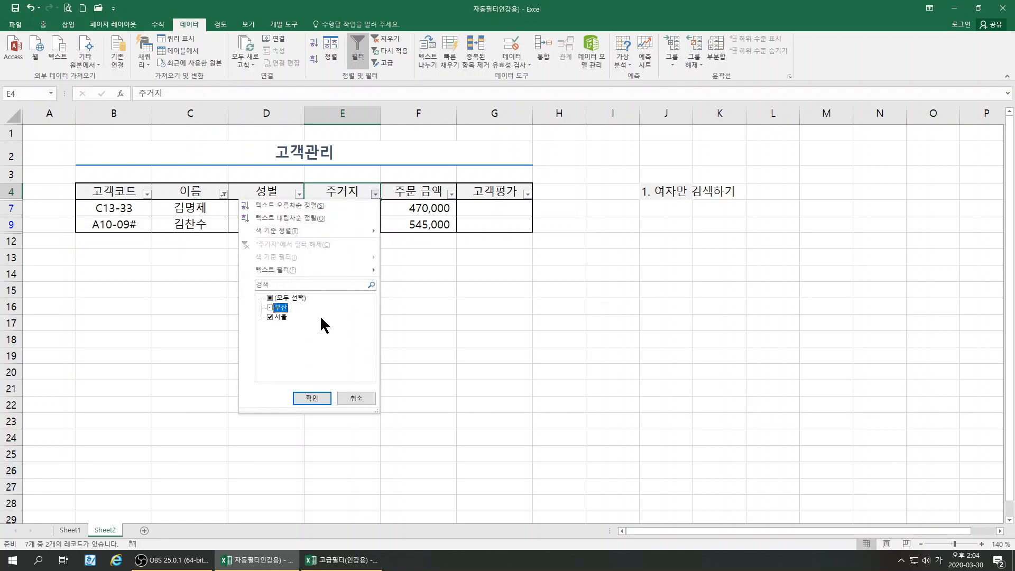
left_click(314, 400)
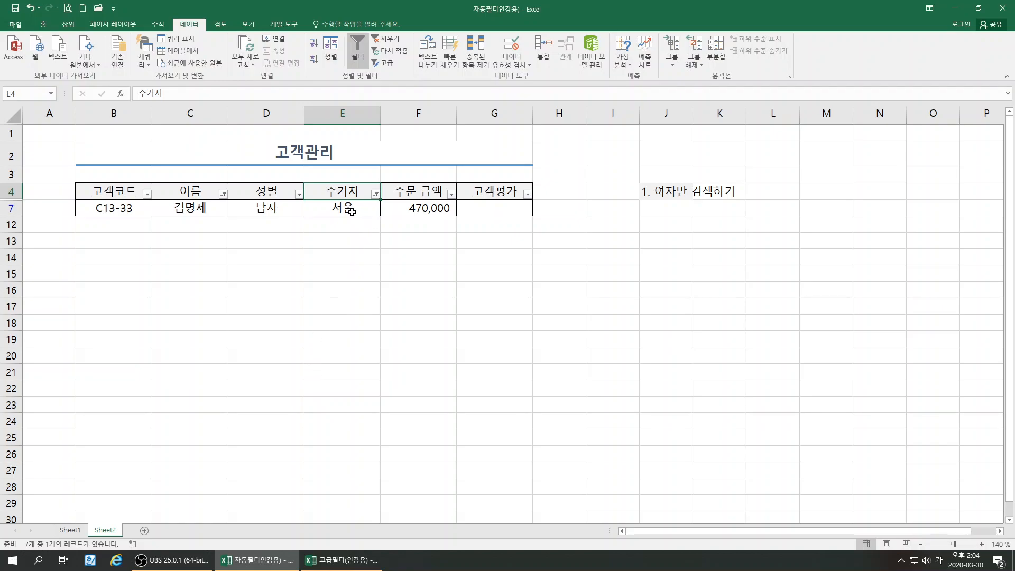
Check the remaining record against the second task and clear all filters from the 고객관리 table
left_click_drag(100, 207, 408, 205)
left_click(263, 192)
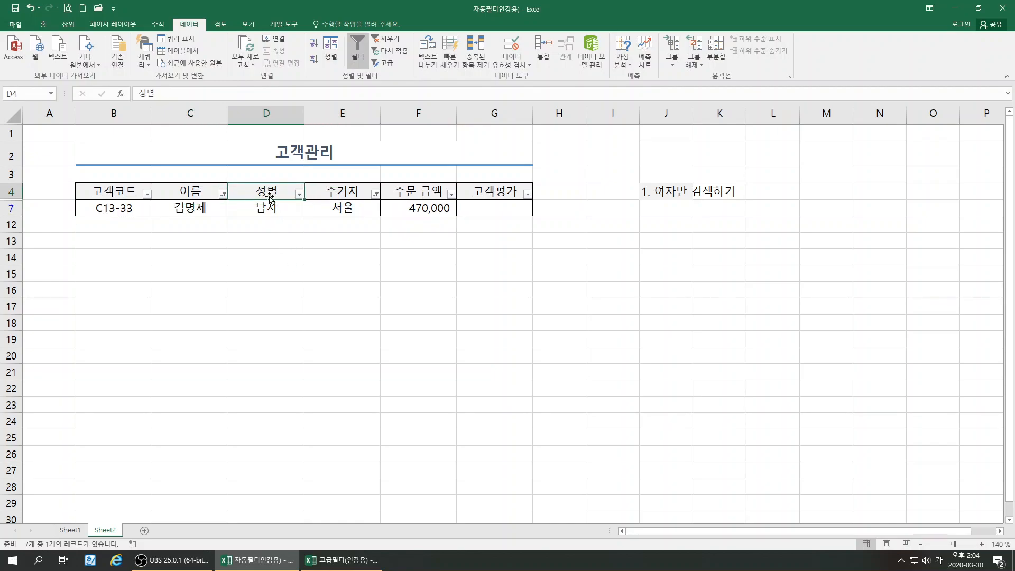
left_click(389, 39)
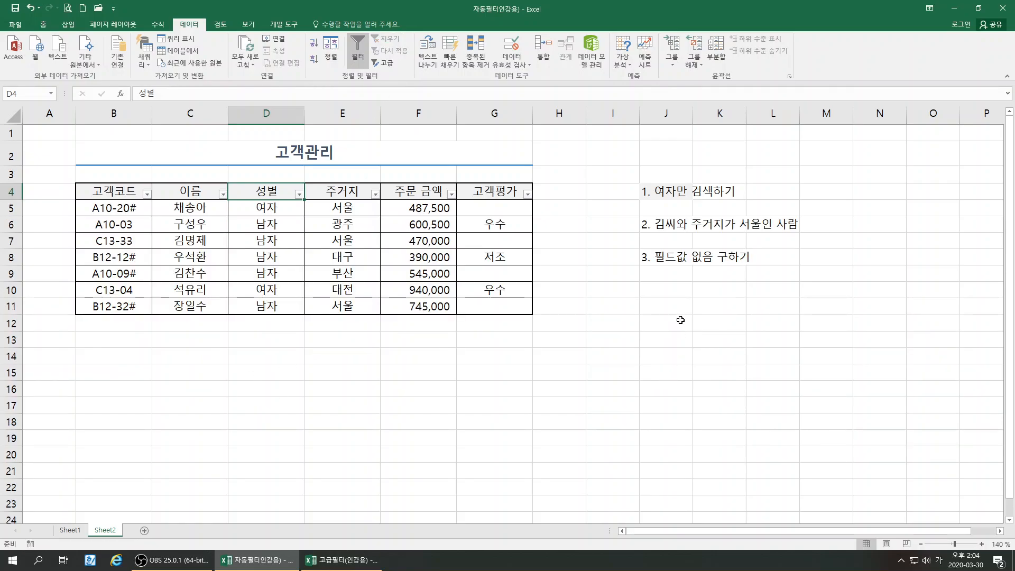
Filter the 고객평가 column of the 고객관리 table to show only the blank entries (필드 값 없음)
left_click(667, 255)
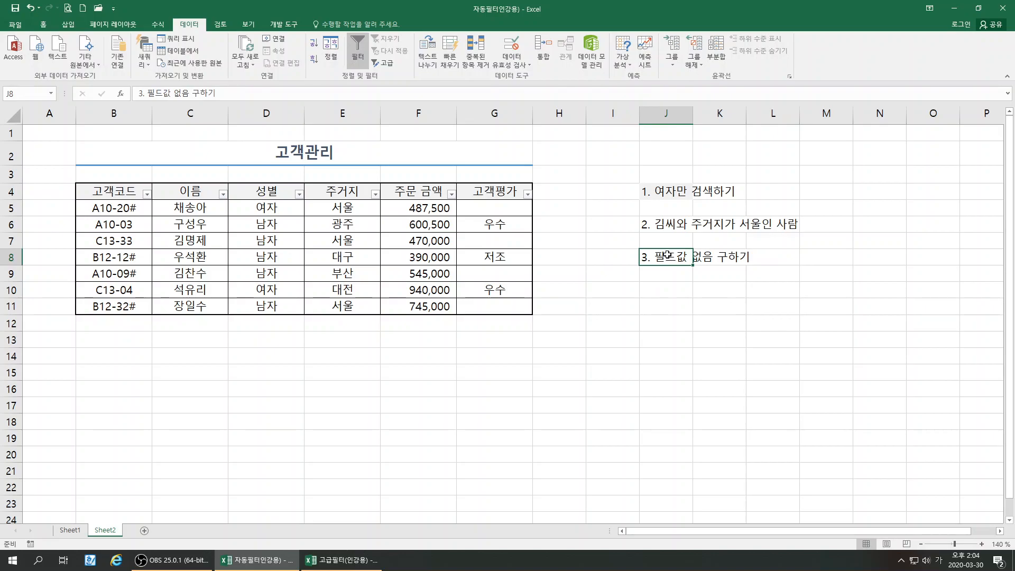
left_click_drag(500, 207, 505, 300)
left_click(485, 383)
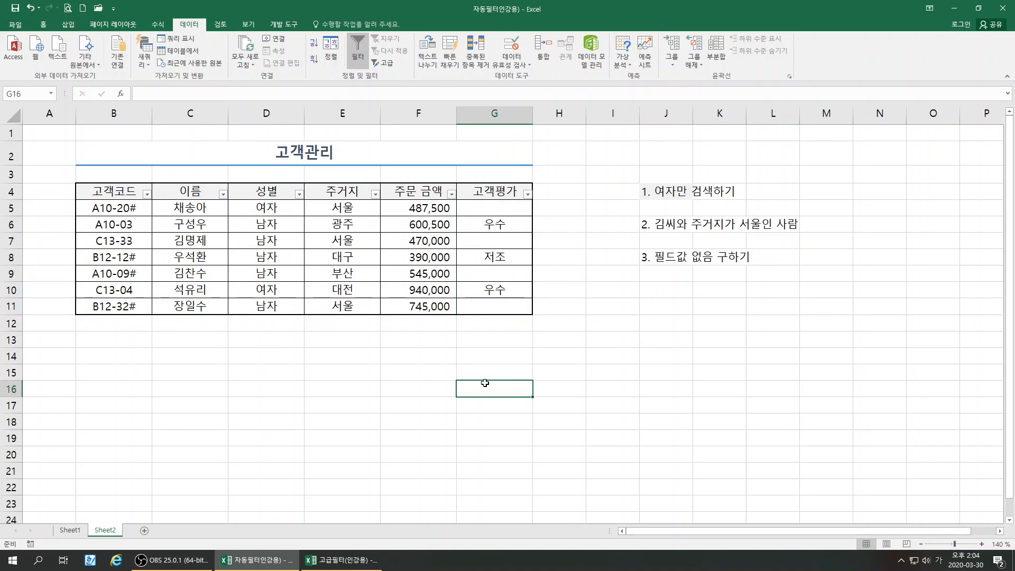
left_click(503, 193)
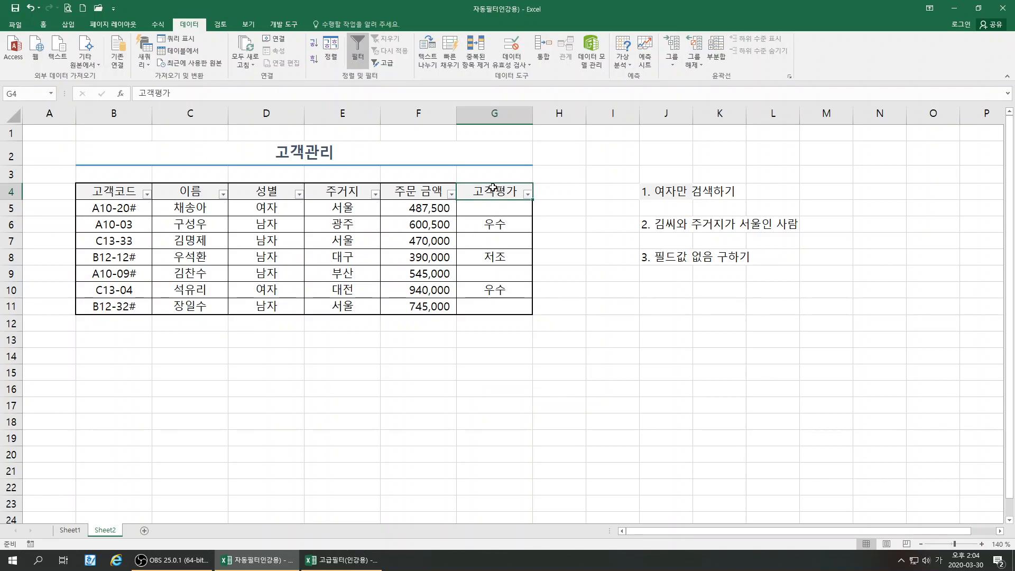
left_click(528, 195)
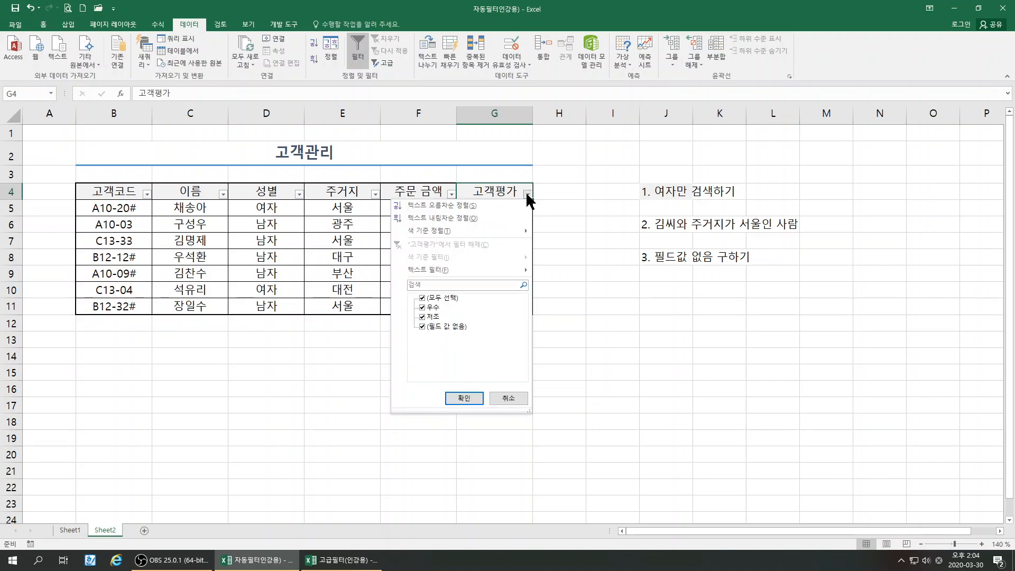
left_click(423, 299)
left_click(421, 326)
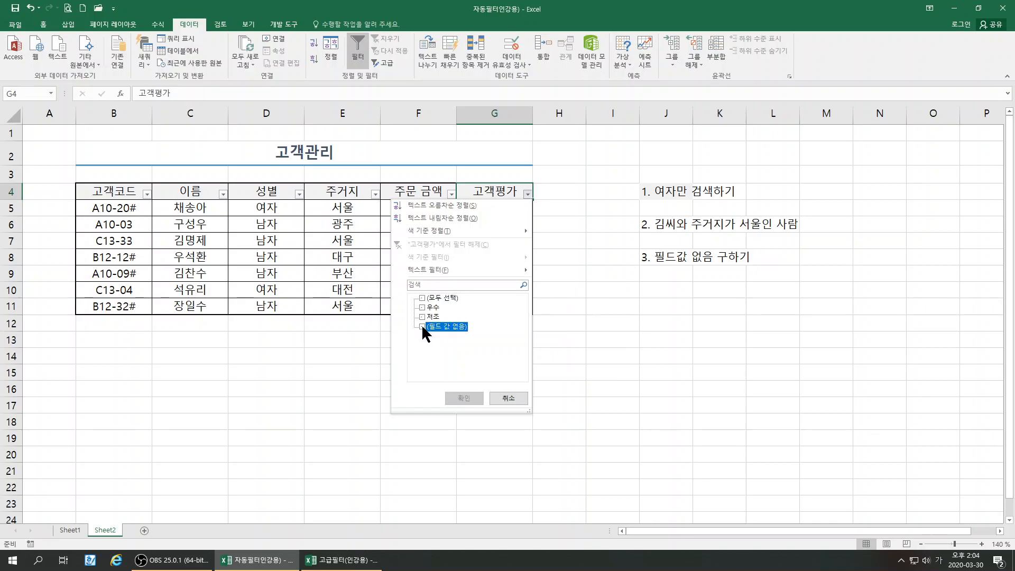
left_click(458, 401)
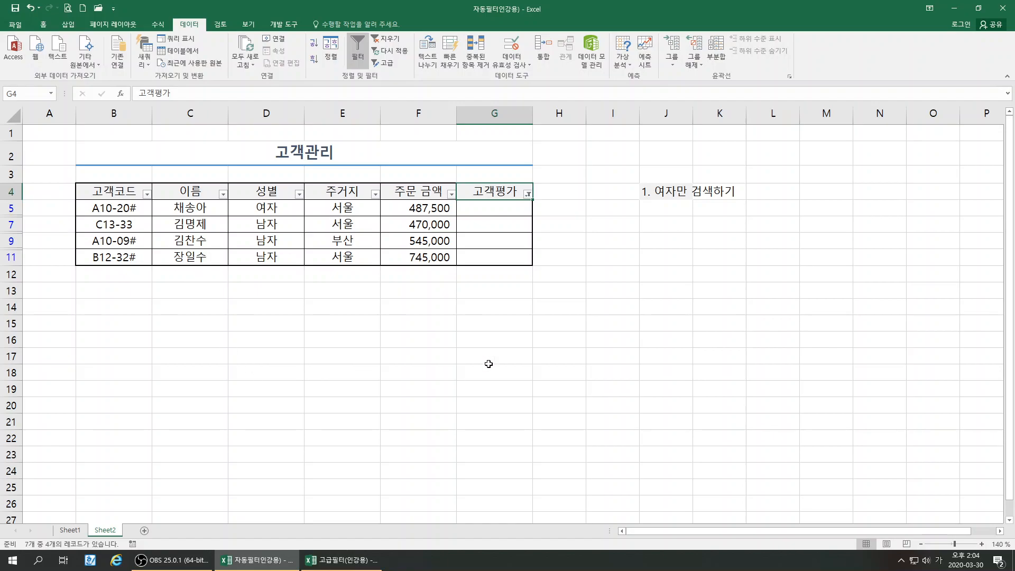
Enter the task note "#으로 끝나는 고객코드" in cell J9 beside the table
left_click(656, 241)
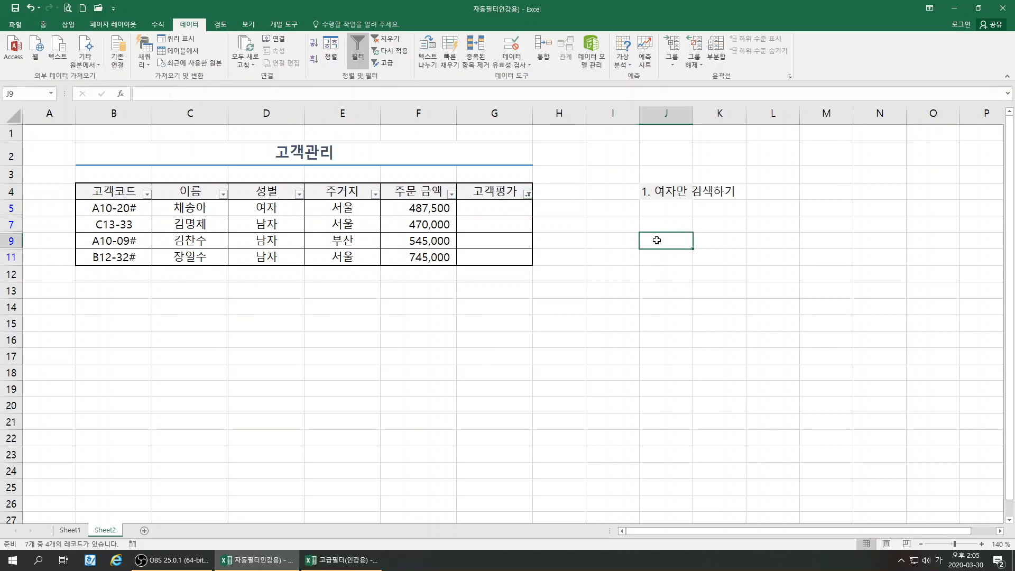
type("으ㅗㄹ")
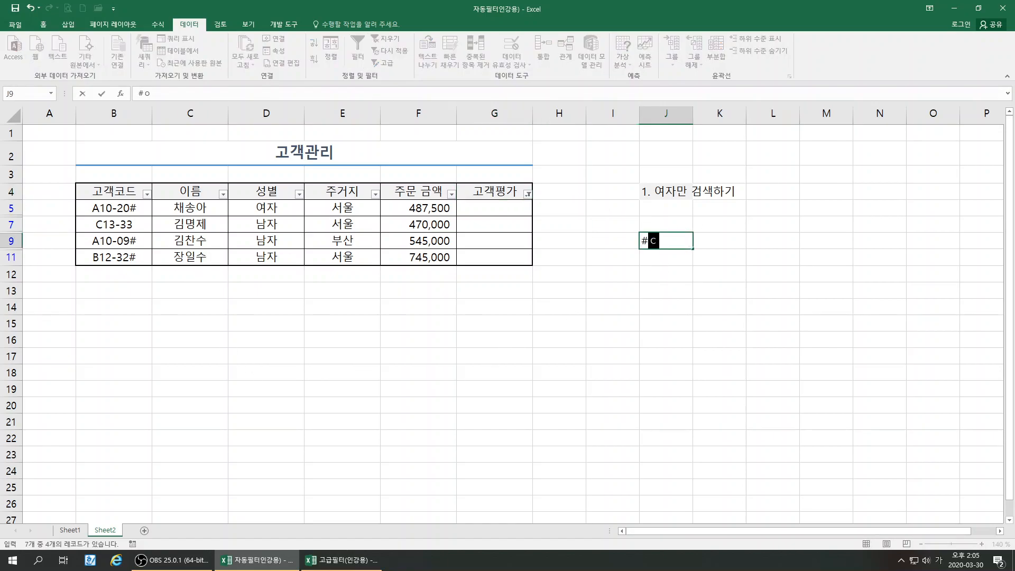
key("BackSpace")
key("BackSpace")
key("BackSpace")
type("으로 끝난")
type("는 ")
type("고객코드")
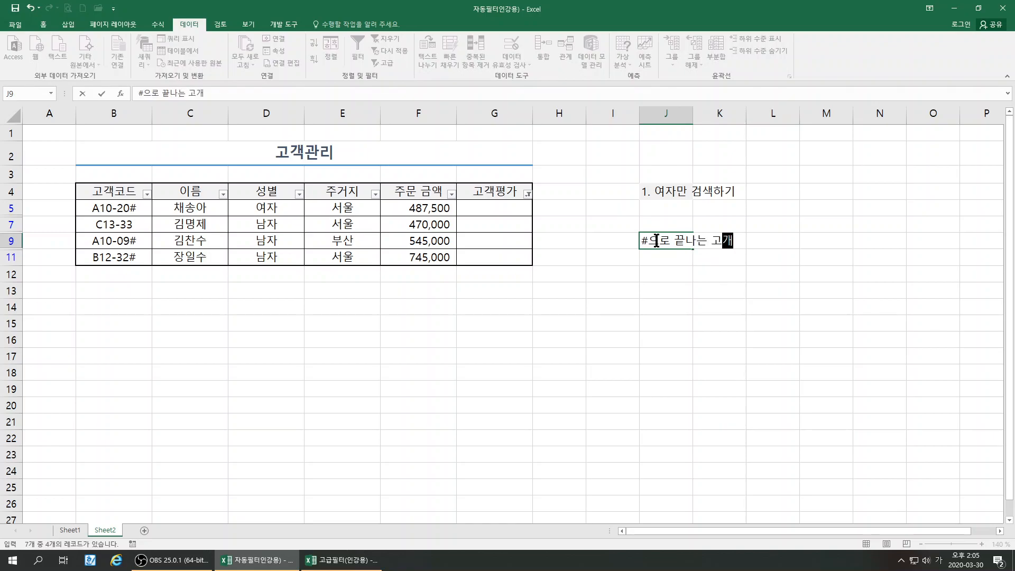
key("Return")
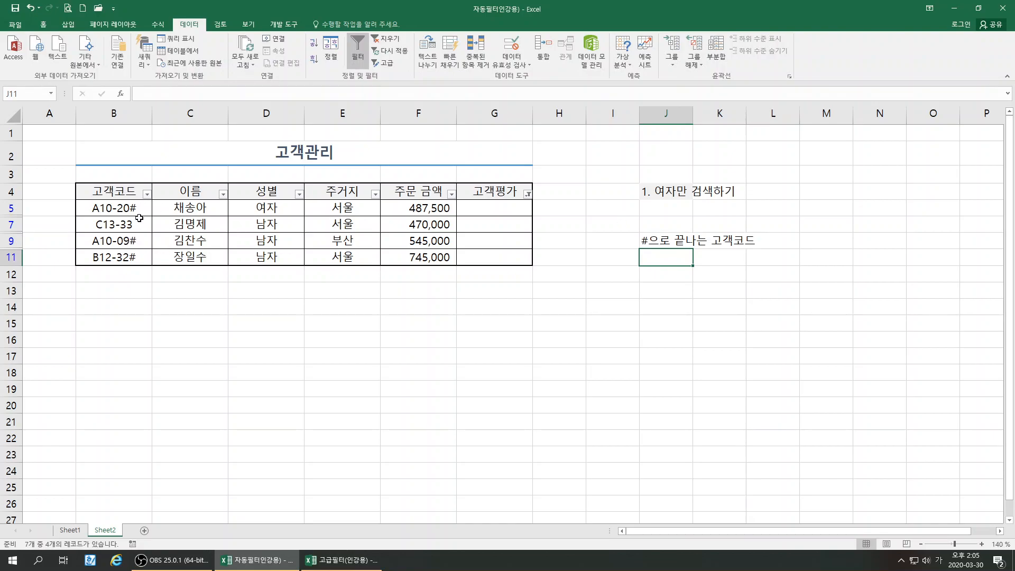
Filter the 고객코드 column of the remaining rows with a text filter for codes ending with #
left_click(146, 194)
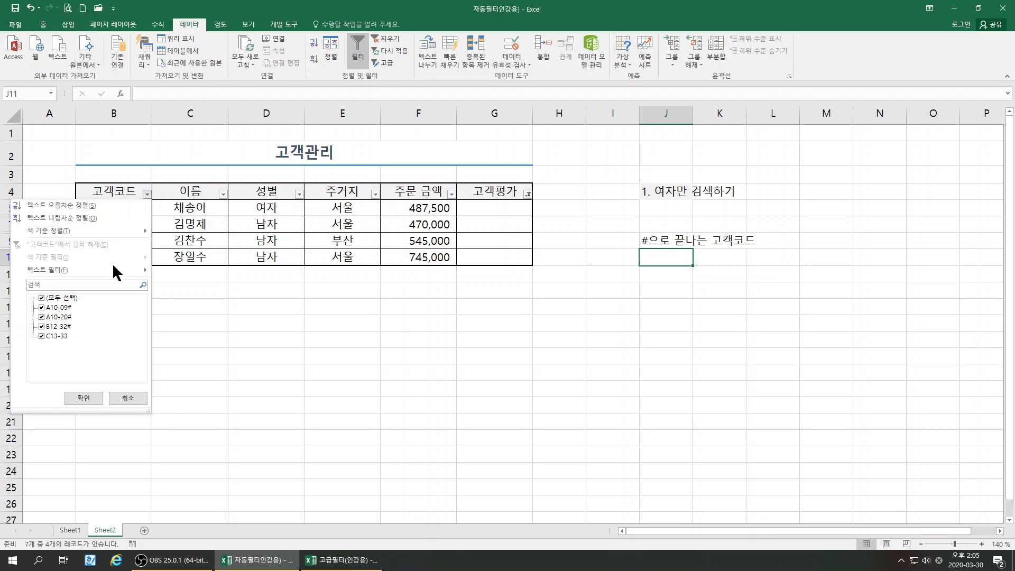
mouse_move(112, 266)
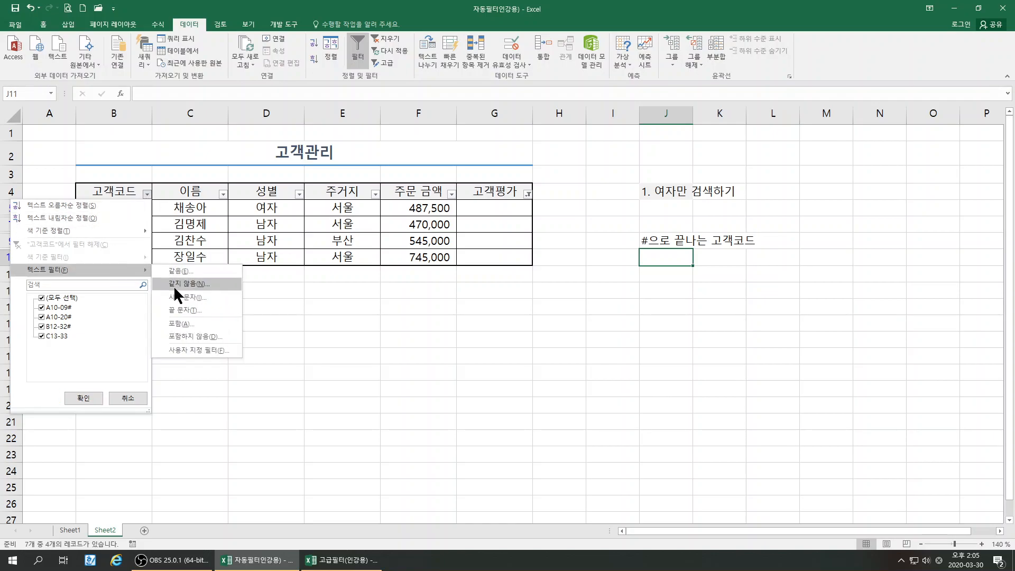
left_click(177, 309)
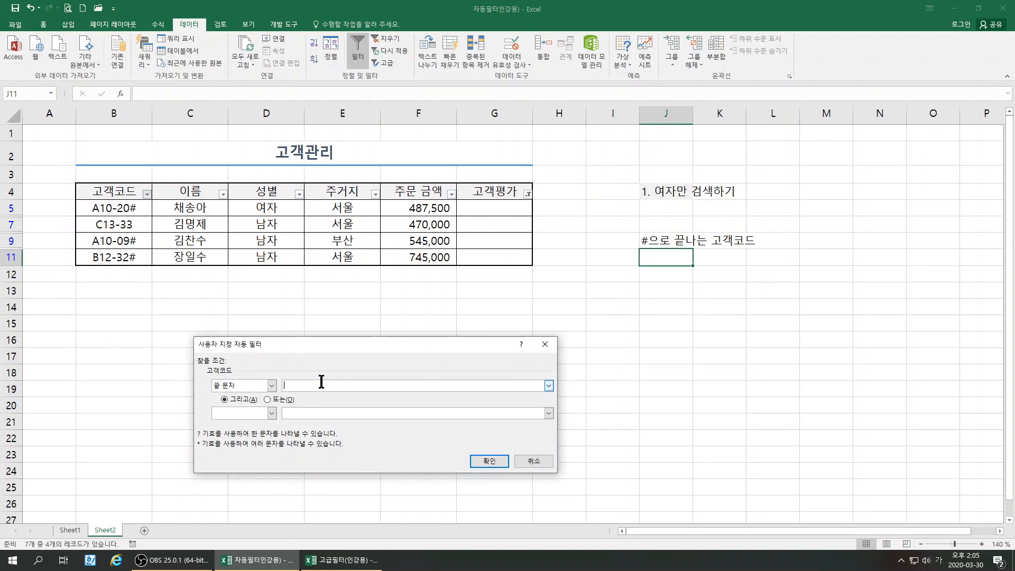
type("#")
left_click(485, 459)
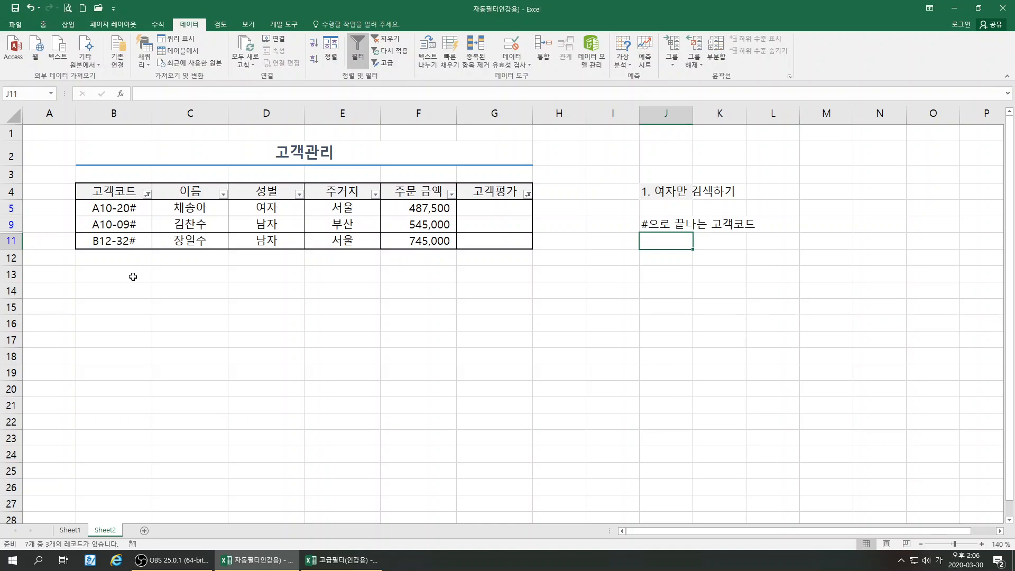
left_click(115, 189)
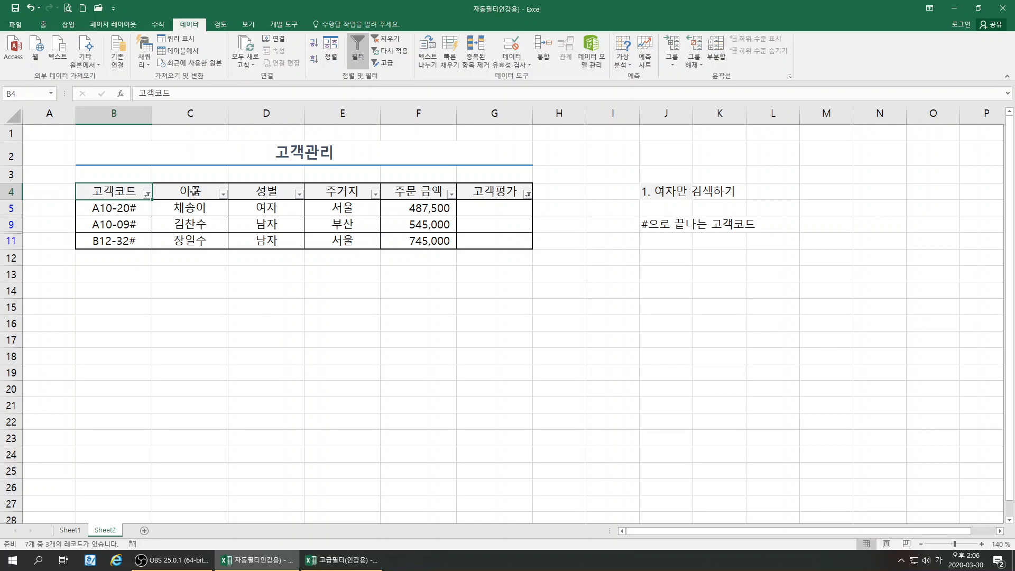
left_click(655, 273)
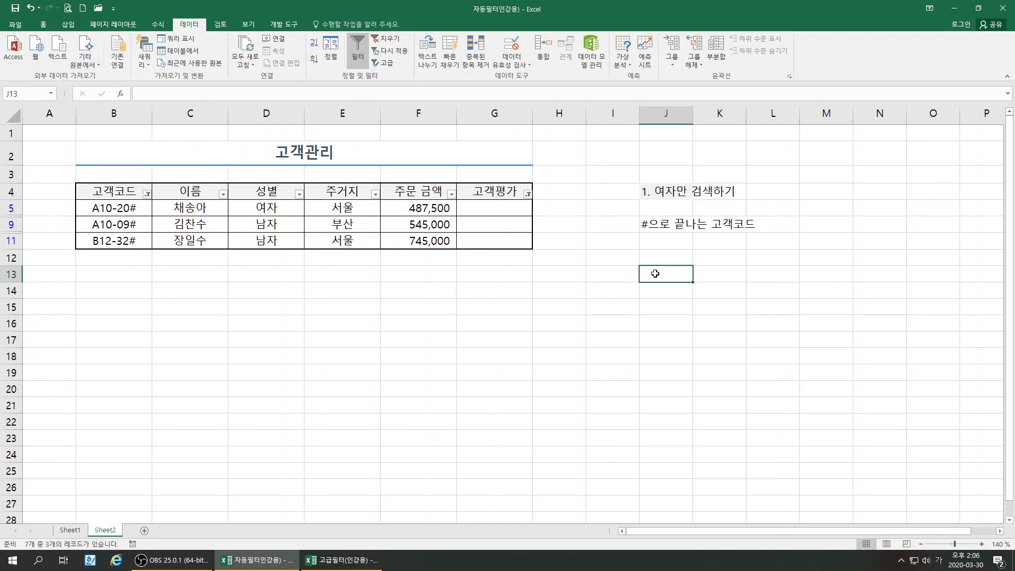